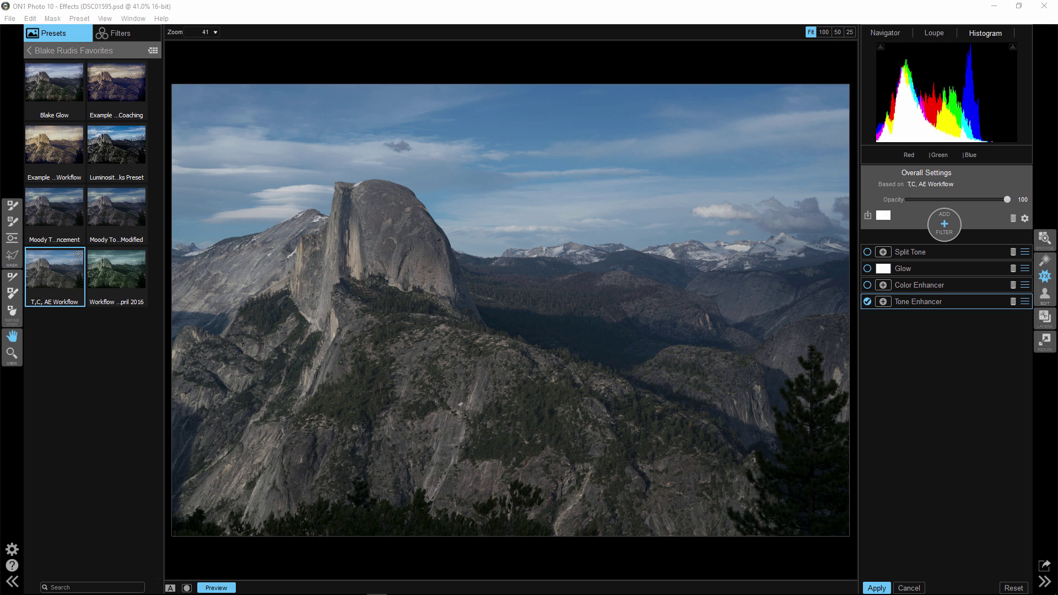
Step: Clear the existing filter stack and add a Tone Enhancer filter with its automatic contrast correction turned off
{"action": "left_click", "coordinate": [1011, 220]}
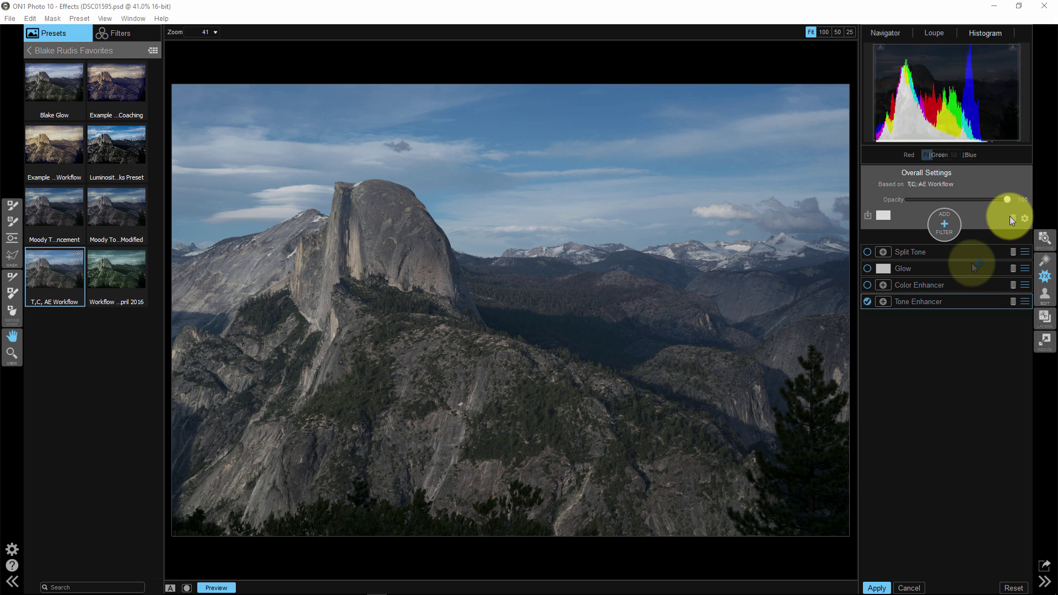
{"action": "left_click", "coordinate": [944, 223]}
{"action": "left_click", "coordinate": [979, 332]}
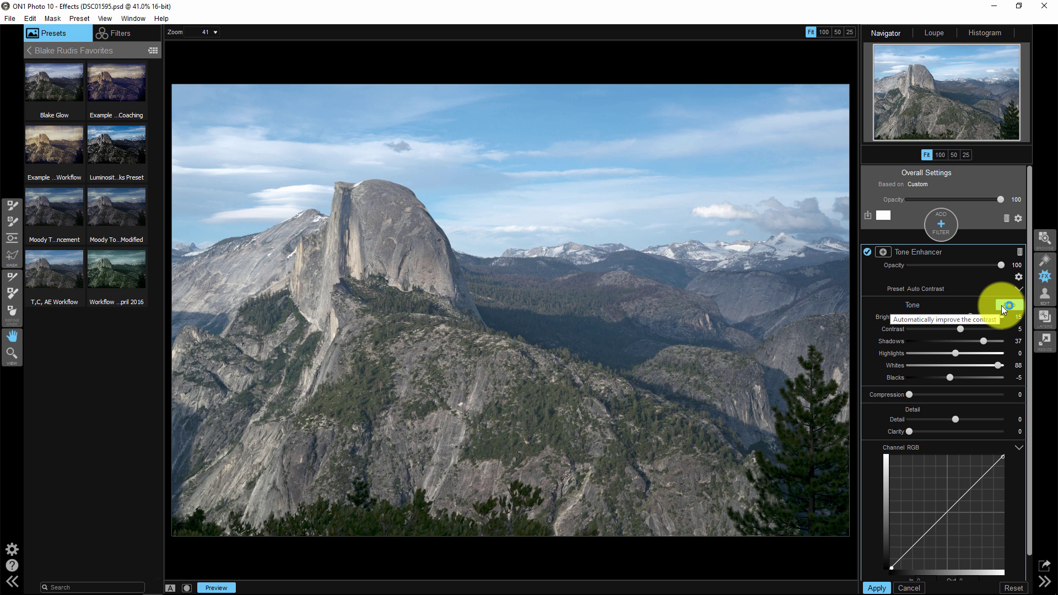
{"action": "left_click", "coordinate": [1000, 306]}
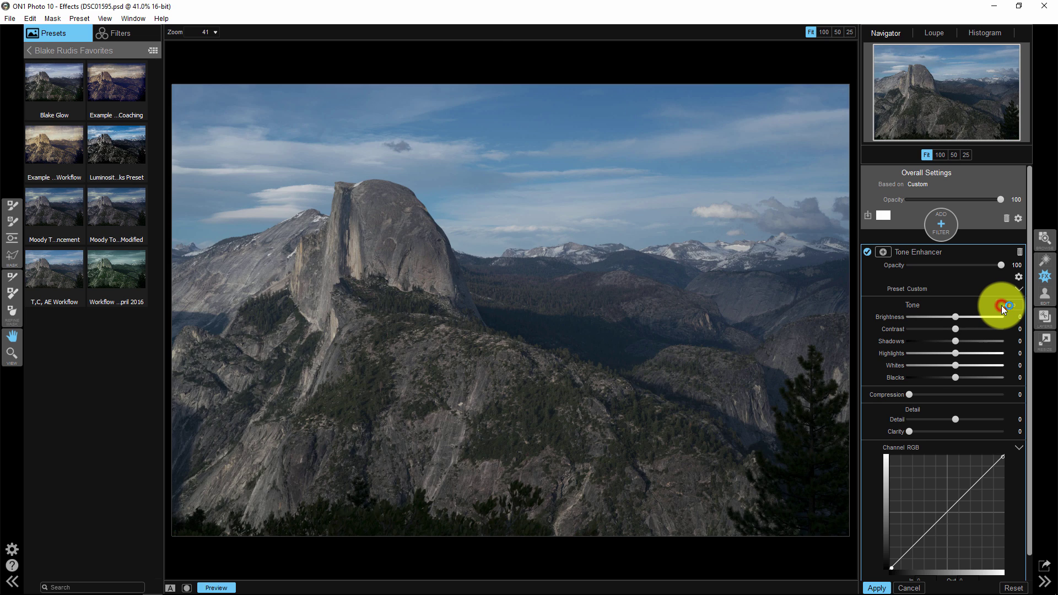
Step: Add a Color Enhancer filter with automatic color correction turned off and collapse its settings
{"action": "left_click", "coordinate": [939, 228]}
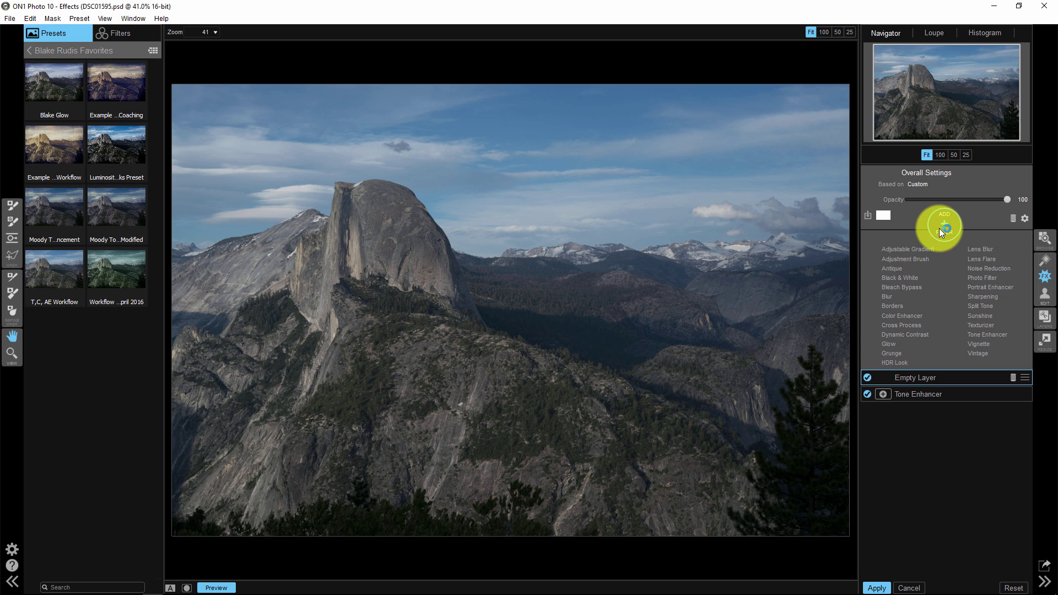
{"action": "left_click", "coordinate": [898, 315]}
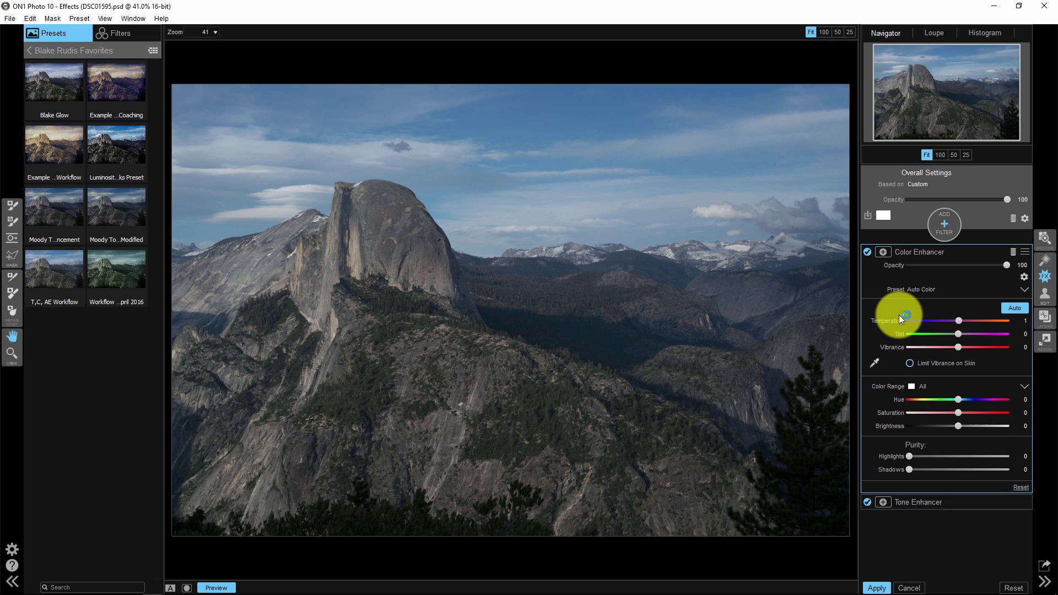
{"action": "left_click", "coordinate": [1012, 307]}
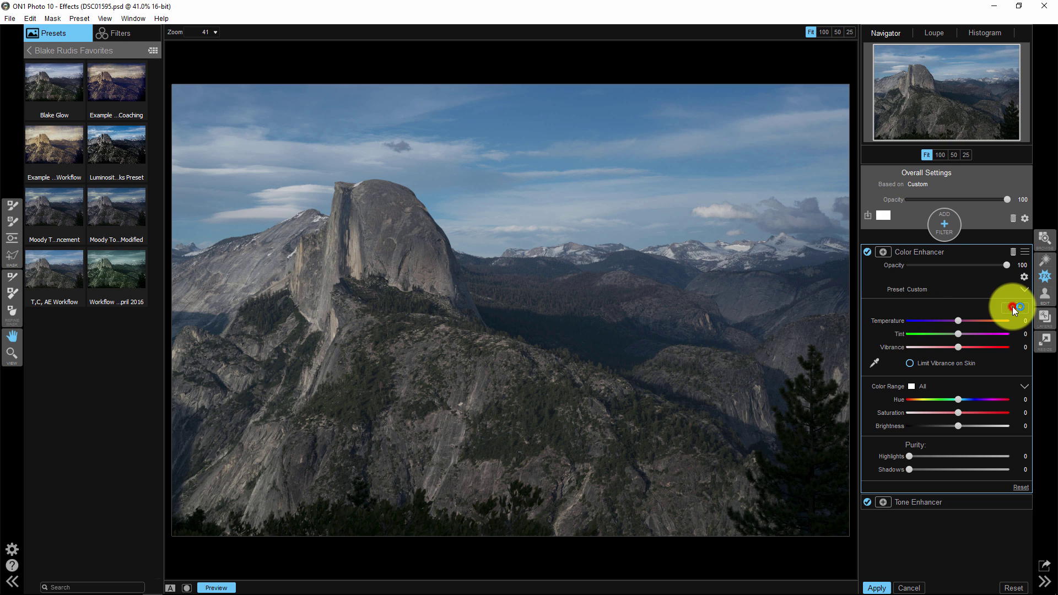
{"action": "left_click", "coordinate": [918, 254]}
Step: Add a Glow filter above the Color Enhancer and disable it
{"action": "left_click", "coordinate": [942, 226]}
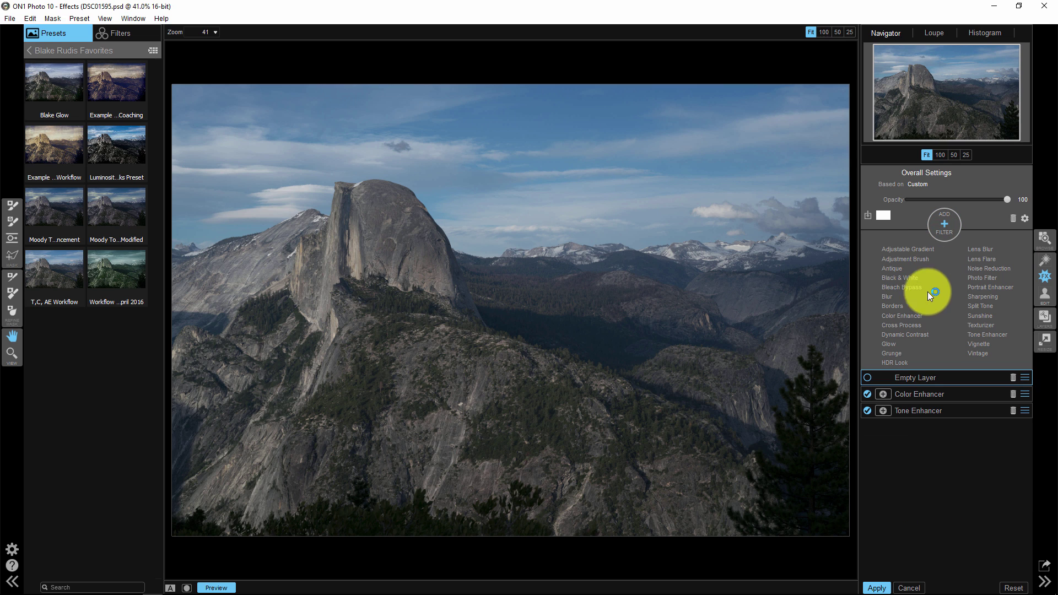
{"action": "left_click", "coordinate": [889, 345]}
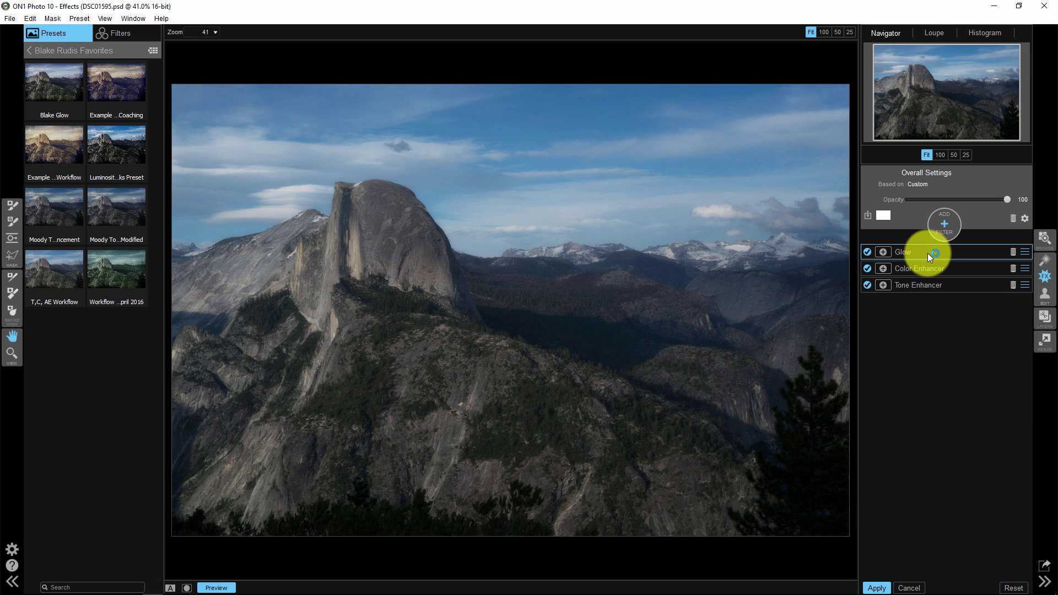
{"action": "left_click", "coordinate": [882, 252]}
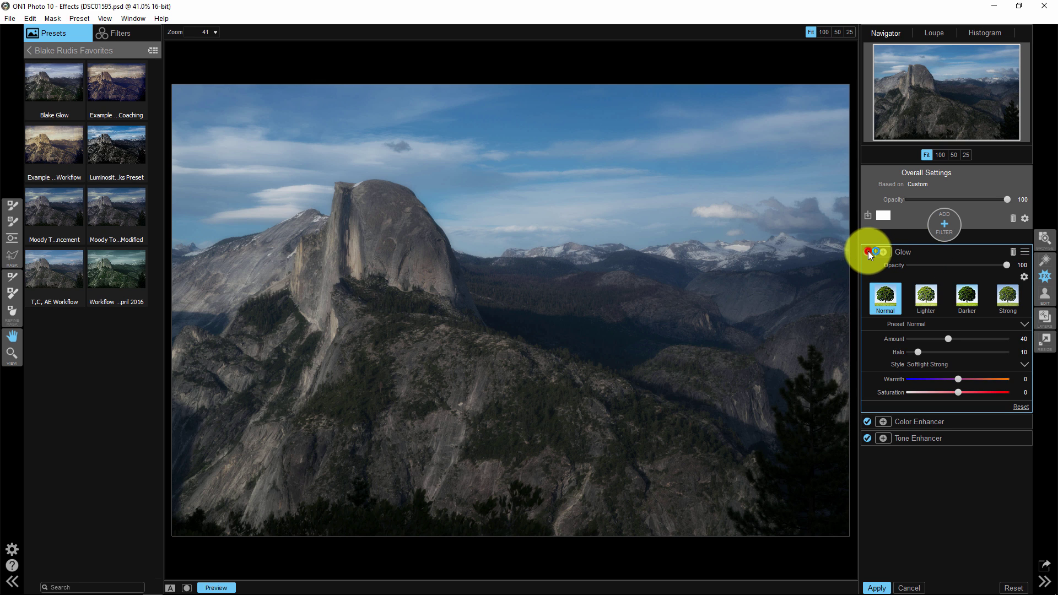
{"action": "left_click", "coordinate": [868, 251]}
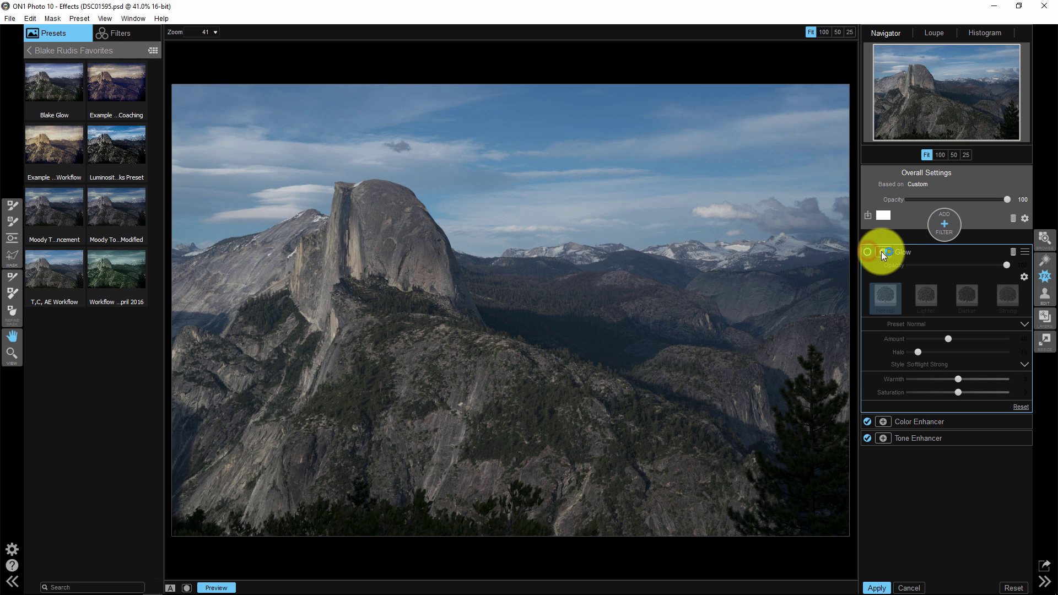
Step: Add a Split Tone filter and change its highlights color to a pale, desaturated yellow
{"action": "left_click", "coordinate": [940, 228]}
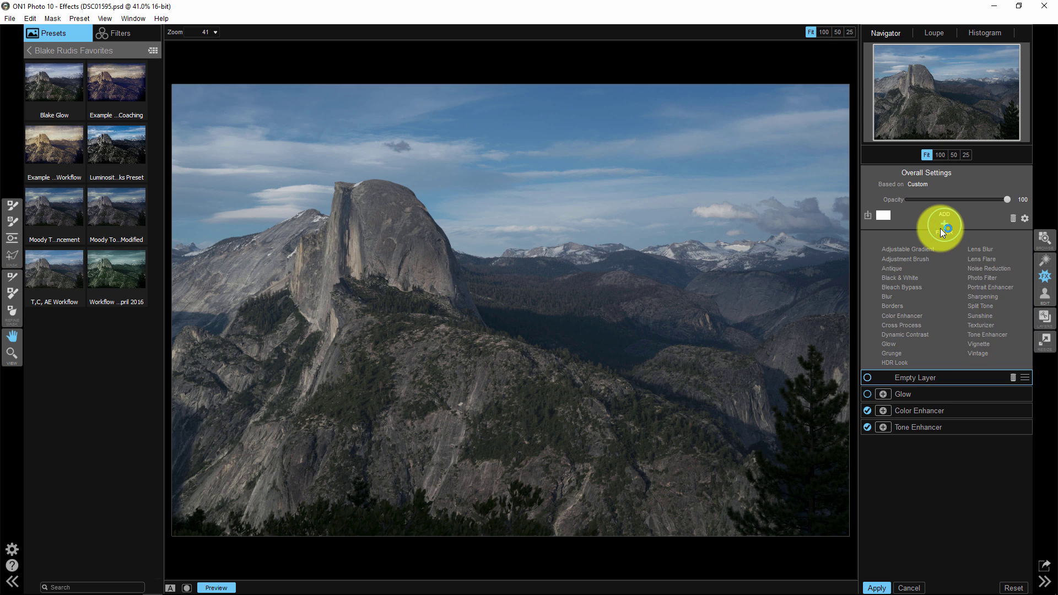
{"action": "left_click", "coordinate": [973, 304]}
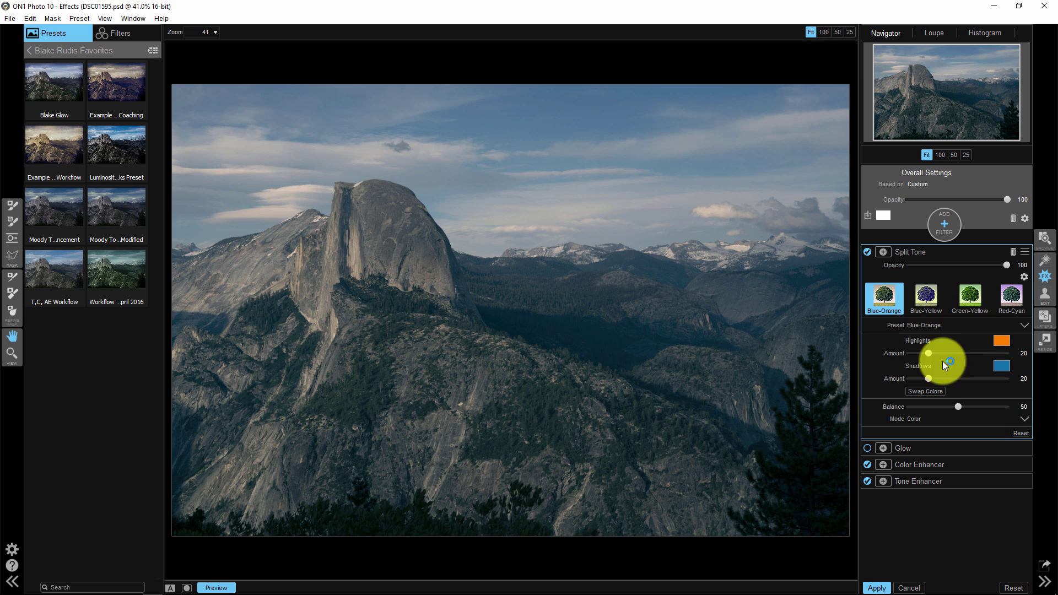
{"action": "left_click", "coordinate": [1000, 342]}
{"action": "left_click_drag", "start_coordinate": [624, 224], "coordinate": [623, 234]}
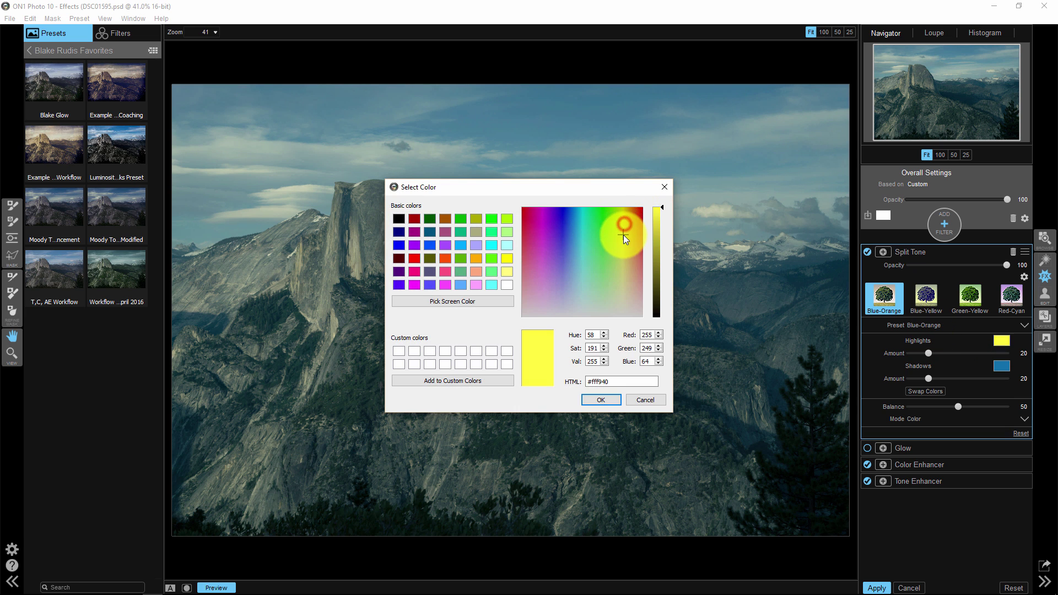
{"action": "left_click", "coordinate": [660, 217]}
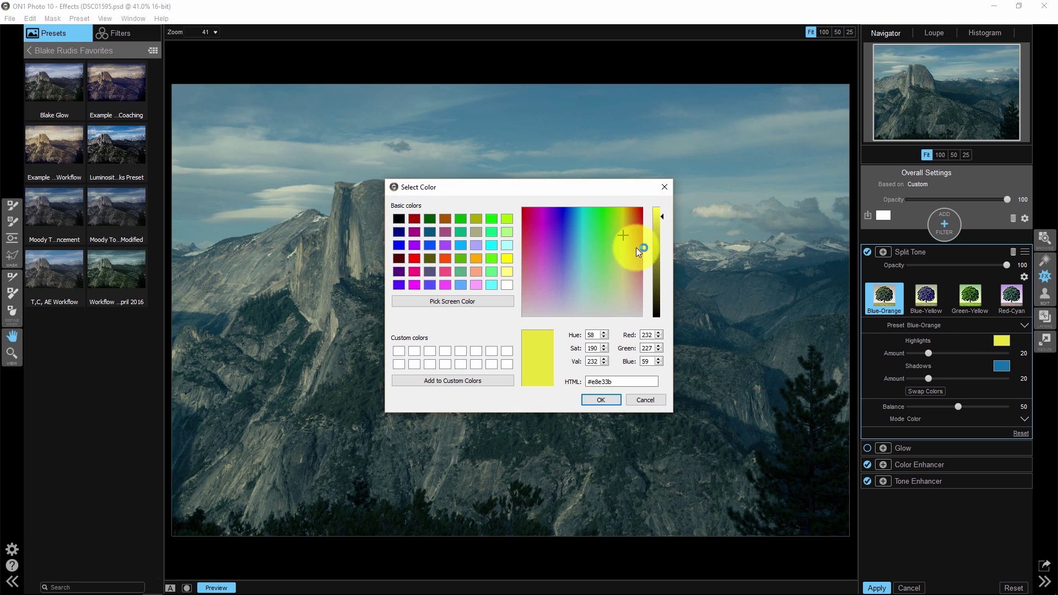
{"action": "left_click", "coordinate": [623, 294]}
{"action": "left_click", "coordinate": [606, 401]}
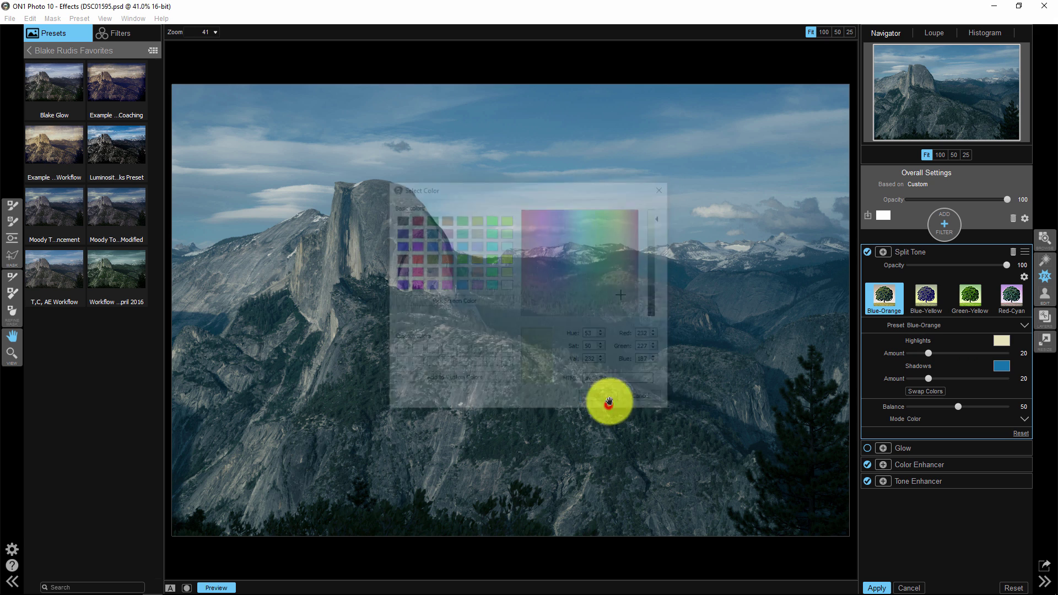
Step: Change the Split Tone shadows color to the dark golden brown #645009
{"action": "left_click", "coordinate": [1001, 367]}
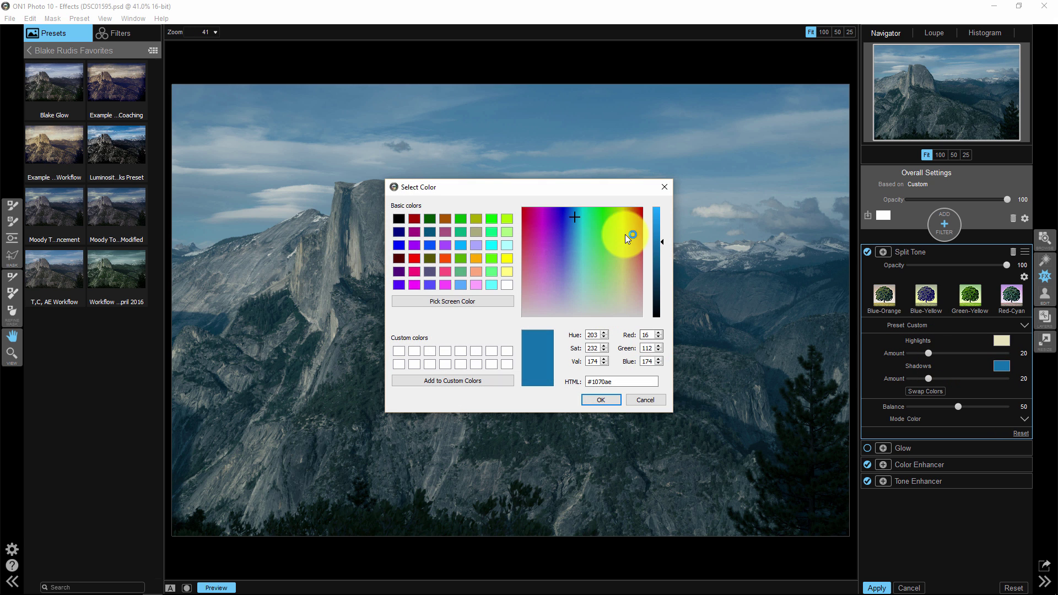
{"action": "left_click", "coordinate": [627, 218]}
{"action": "left_click", "coordinate": [651, 244]}
{"action": "left_click_drag", "start_coordinate": [650, 244], "coordinate": [662, 273]}
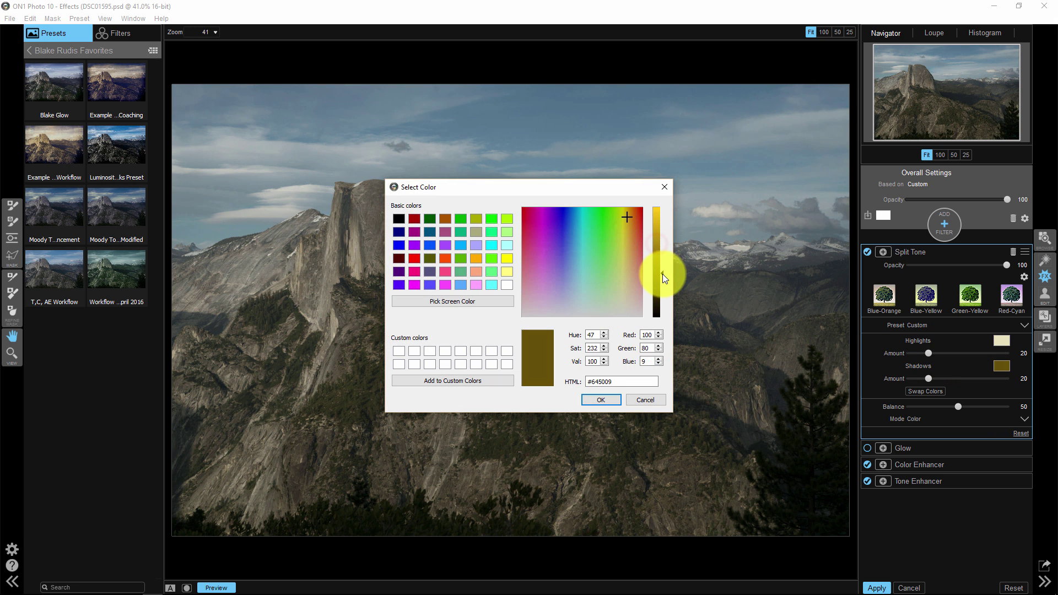
{"action": "left_click", "coordinate": [607, 398]}
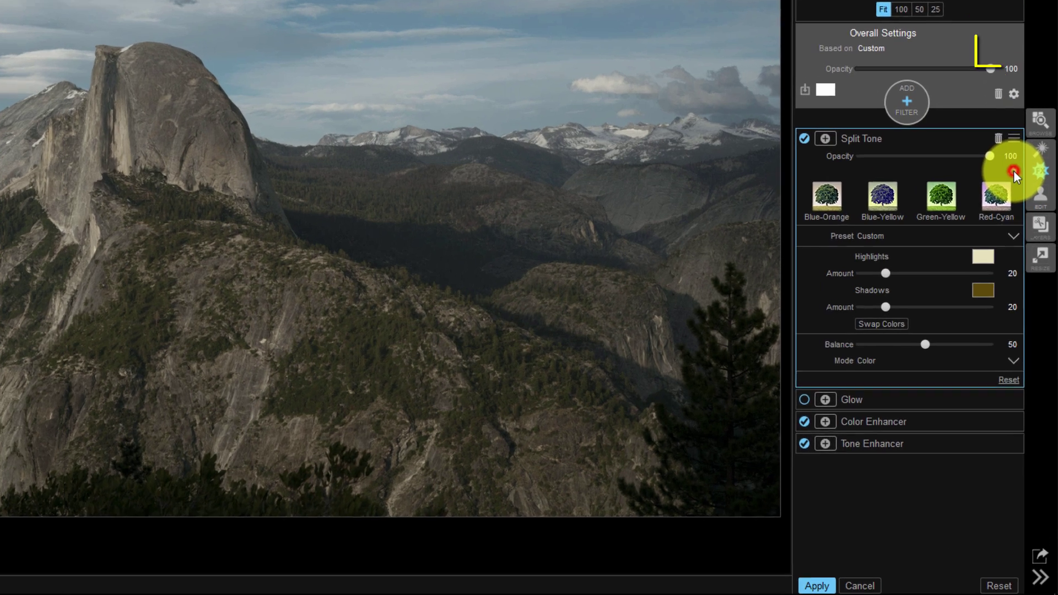
Step: Set the Split Tone filter's blending mode to Color, disable the filter and collapse its settings
{"action": "left_click", "coordinate": [1023, 274]}
{"action": "left_click", "coordinate": [818, 68]}
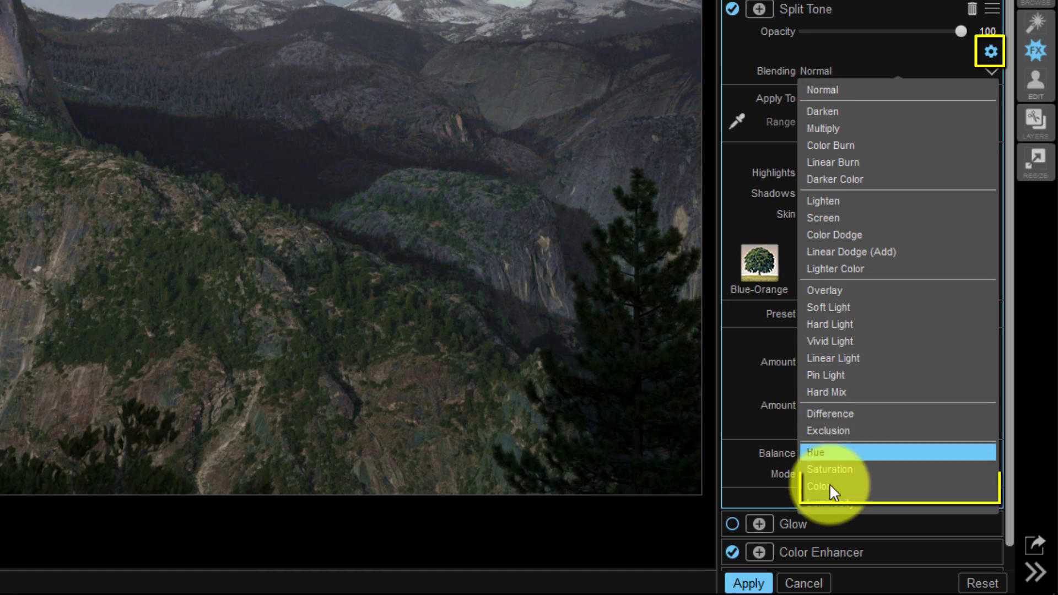
{"action": "left_click", "coordinate": [829, 484]}
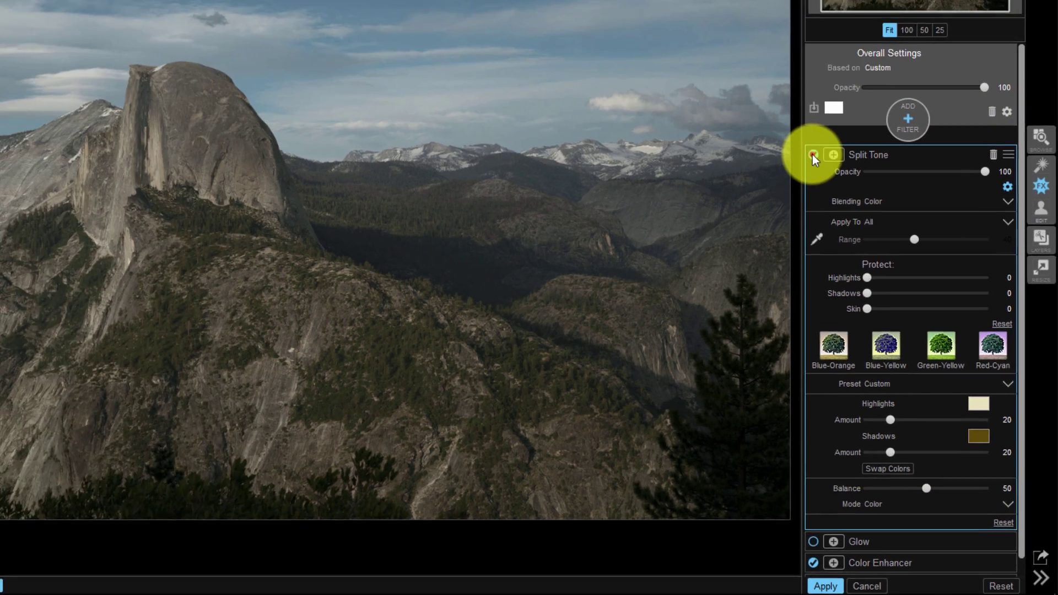
{"action": "left_click", "coordinate": [746, 34]}
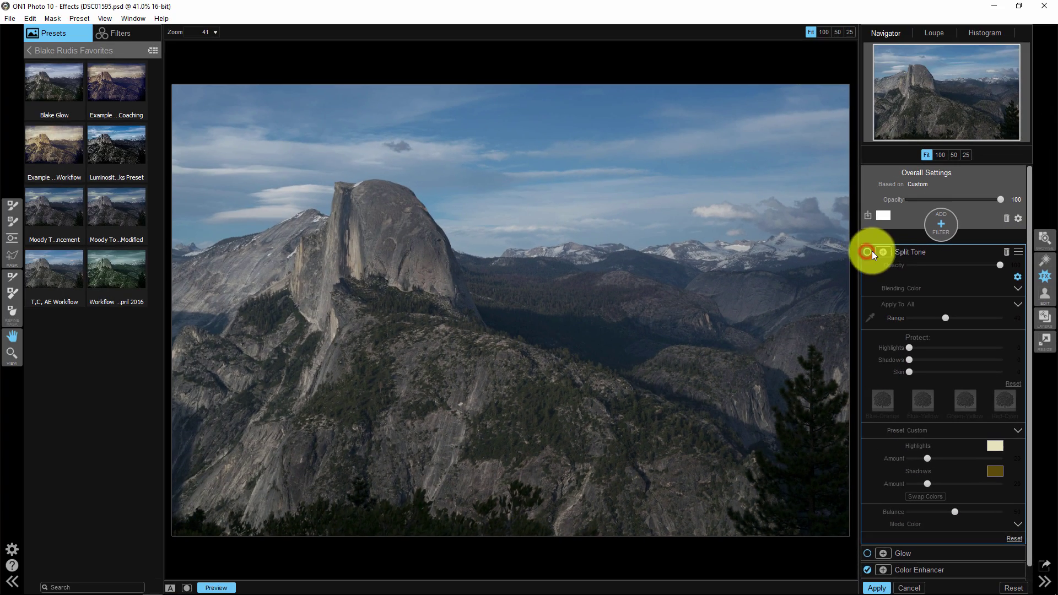
{"action": "left_click", "coordinate": [910, 253]}
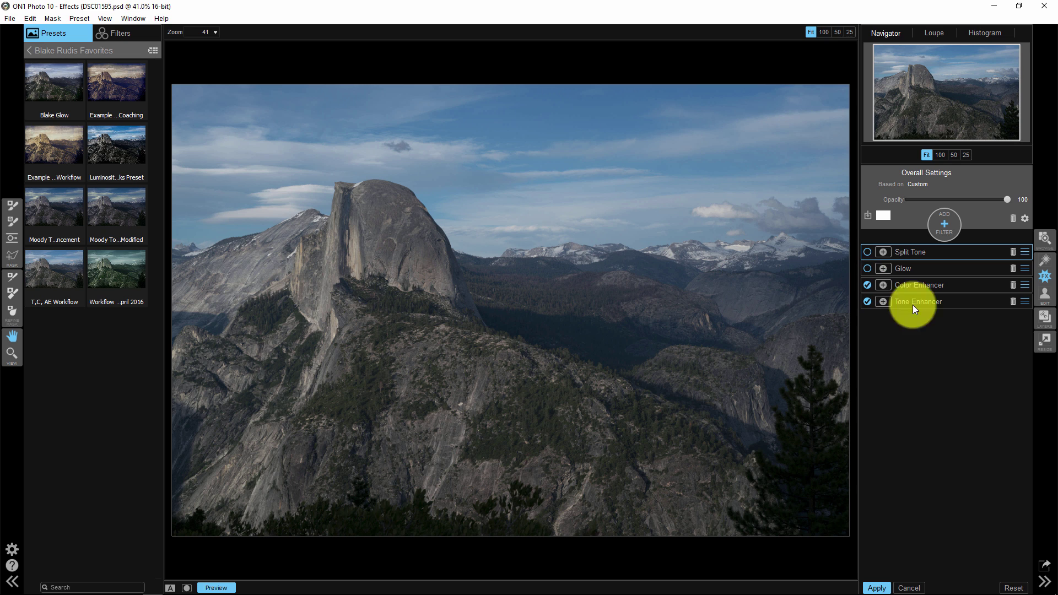
Step: Save the filter stack as a preset named with the creator's first name plus "Workflow", in the creator's favorites category, filling in the creator's name
{"action": "left_click", "coordinate": [80, 19]}
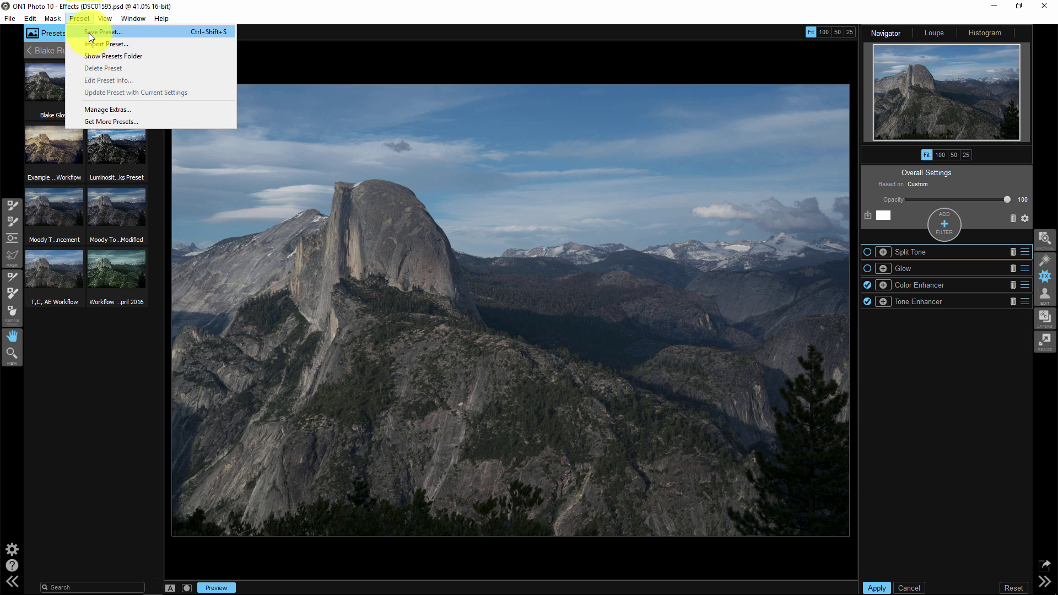
{"action": "left_click", "coordinate": [88, 32]}
{"action": "type", "text": "Bla"}
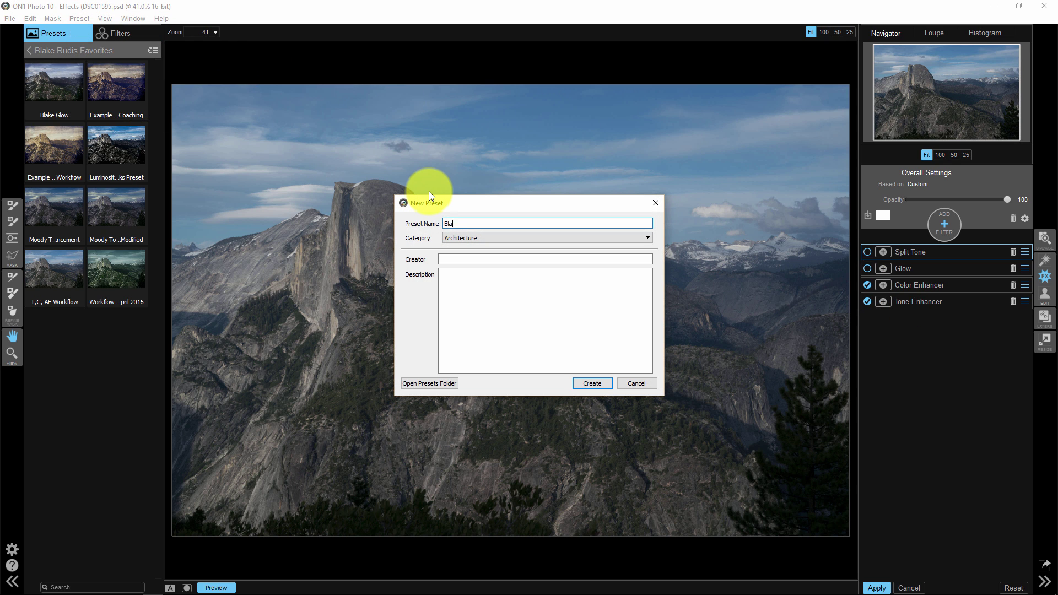
{"action": "type", "text": "ke Workflow"}
{"action": "left_click", "coordinate": [486, 237]}
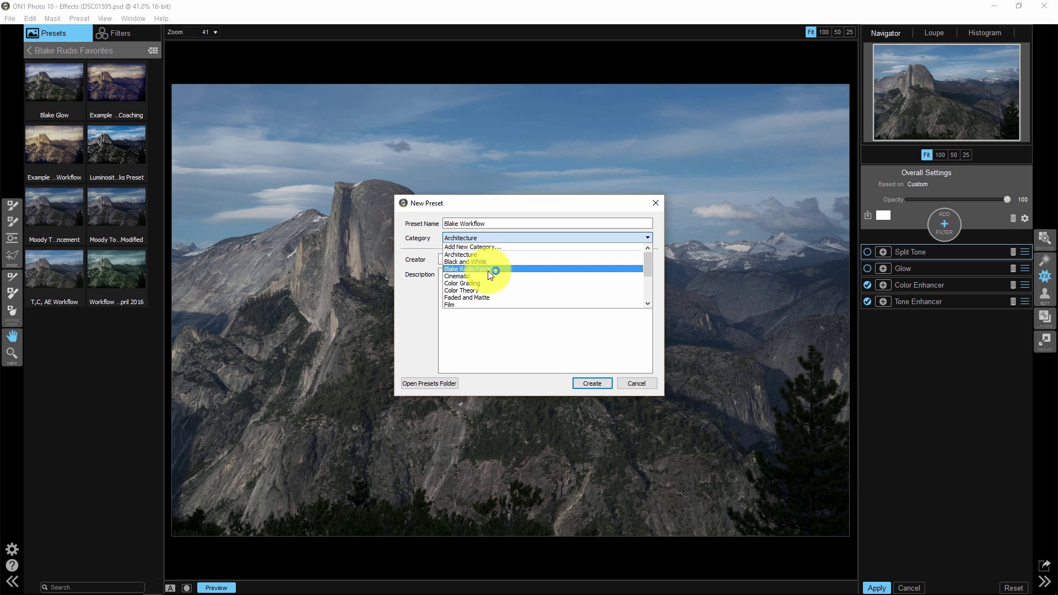
{"action": "left_click", "coordinate": [488, 268]}
{"action": "left_click", "coordinate": [469, 257]}
{"action": "type", "text": "Blake"}
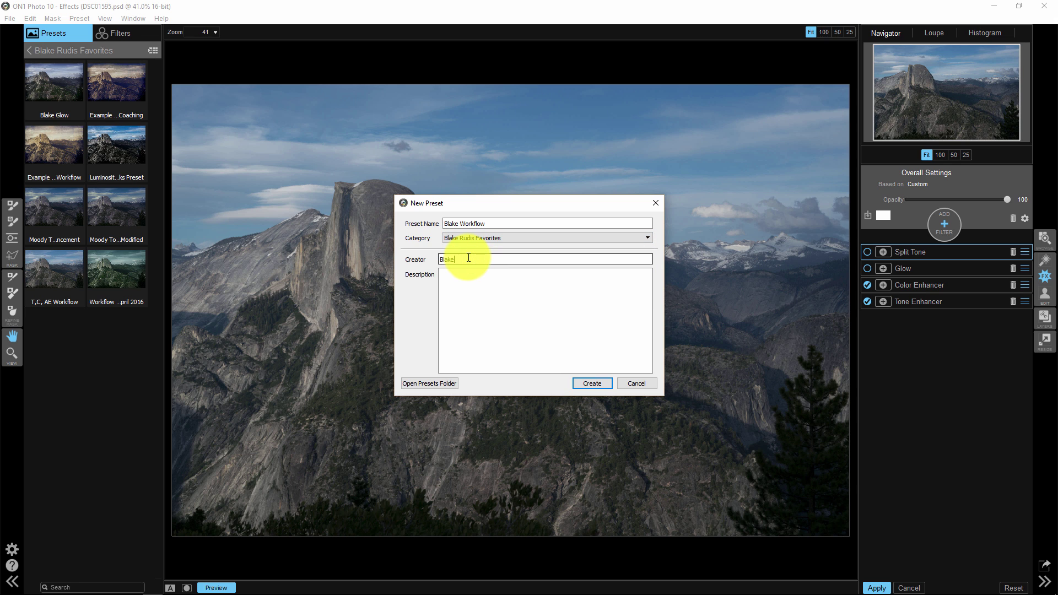
{"action": "left_click", "coordinate": [584, 385]}
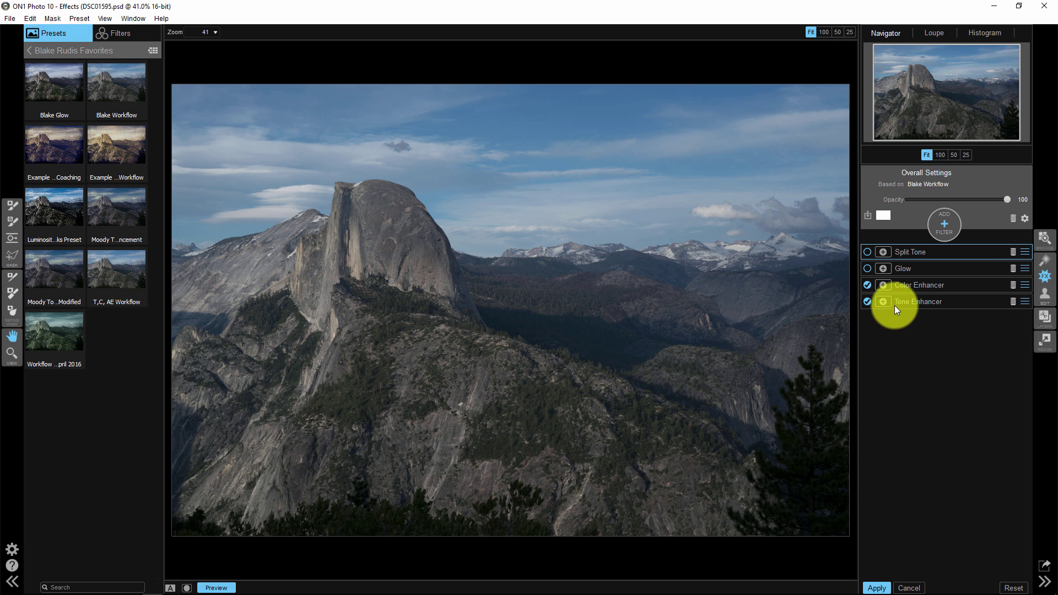
Step: Clear all filters from the photo and apply the newly saved workflow preset
{"action": "left_click", "coordinate": [1011, 218]}
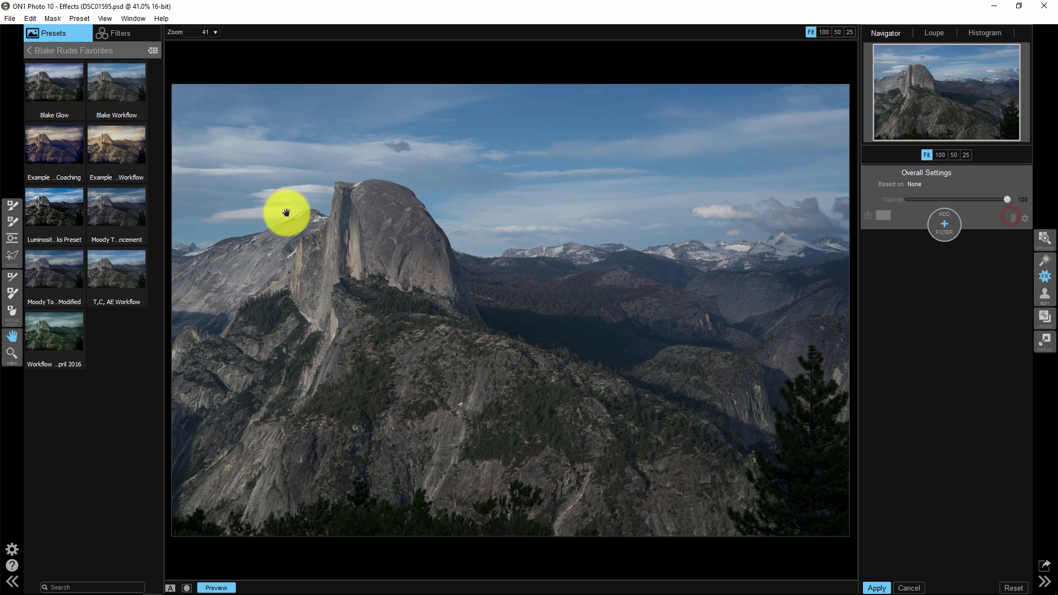
{"action": "left_click", "coordinate": [124, 79]}
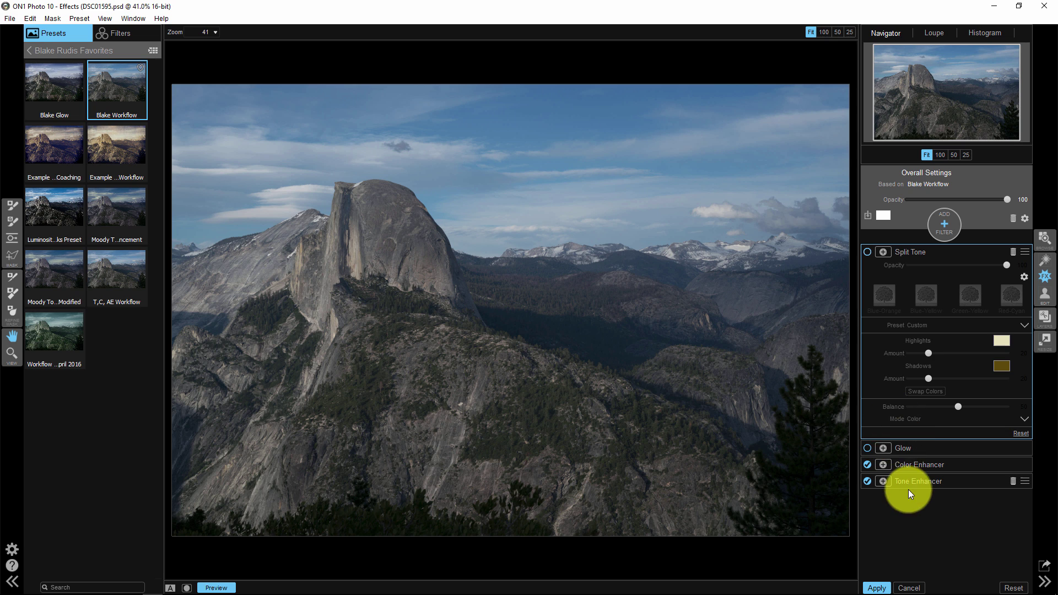
Step: Disable the Color Enhancer and, with the histogram shown, set the Tone Enhancer's shadows to 19, highlights to -22, whites to 75 and blacks to -6
{"action": "left_click", "coordinate": [918, 480]}
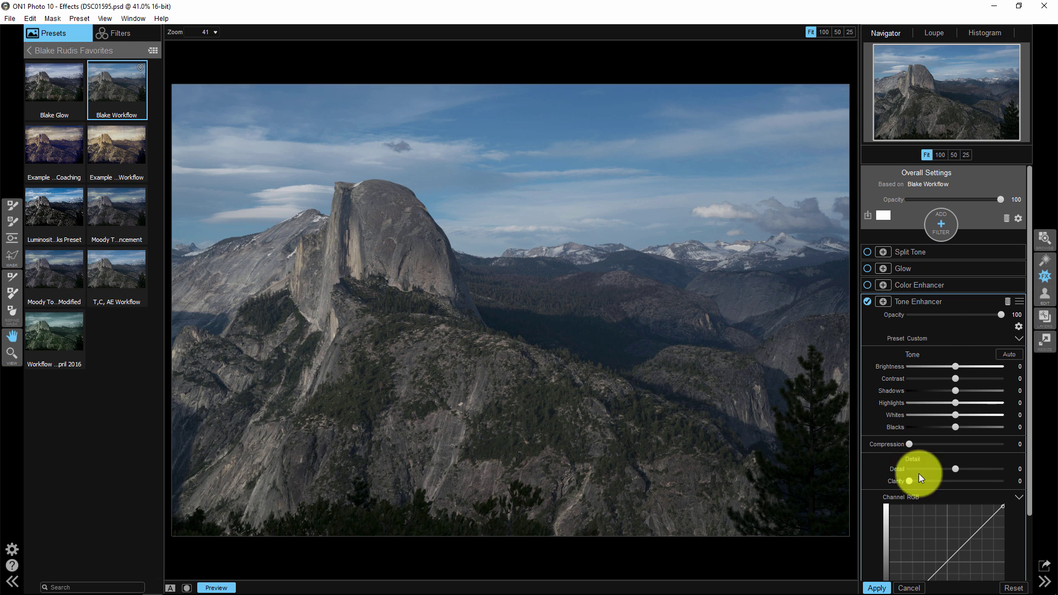
{"action": "scroll", "coordinate": [942, 320], "scroll_direction": "down", "scroll_amount": 1}
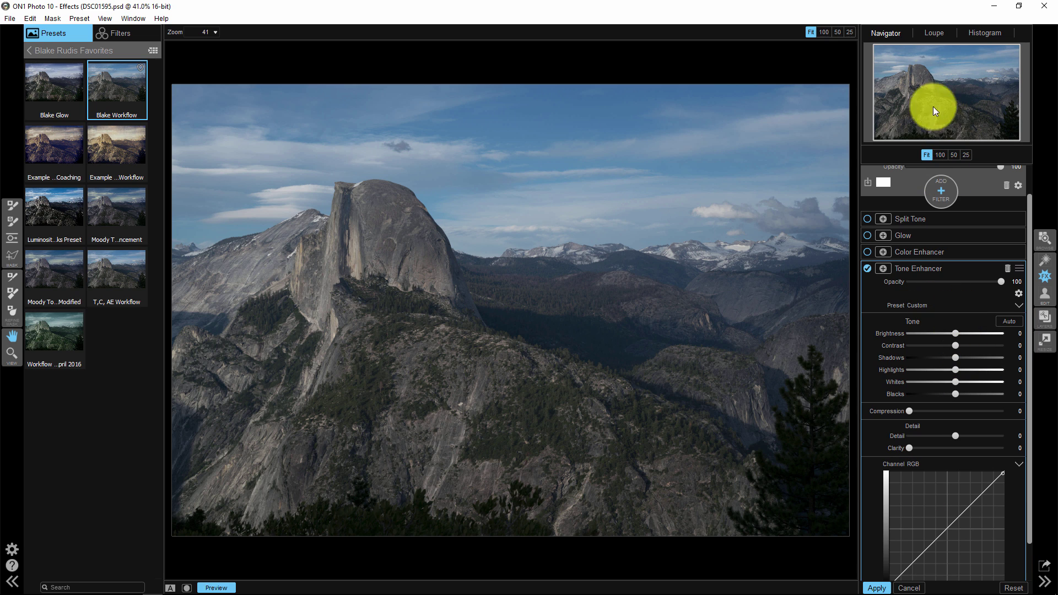
{"action": "left_click", "coordinate": [987, 33]}
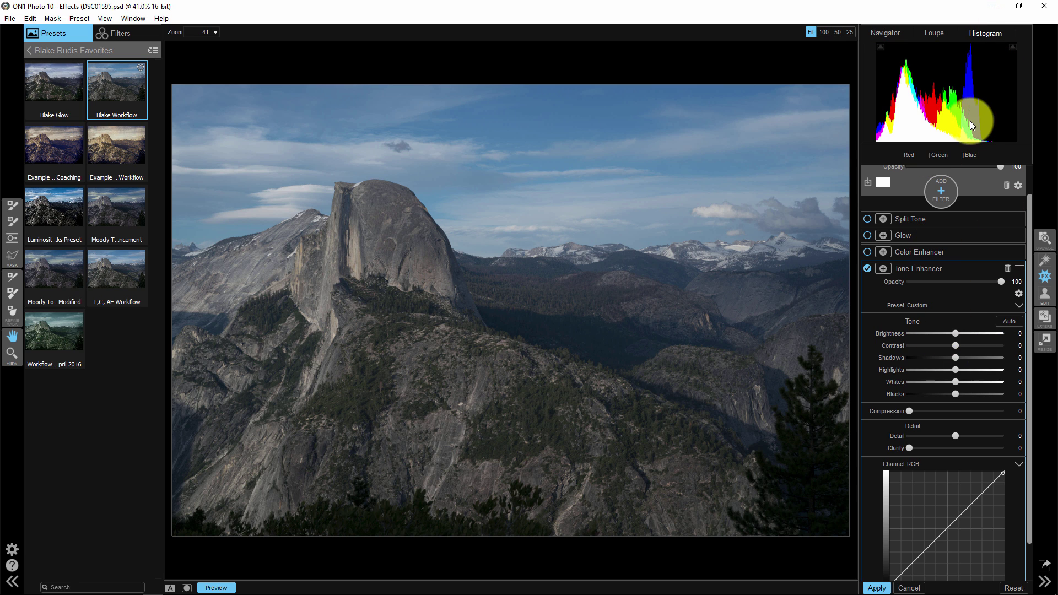
{"action": "mouse_move", "coordinate": [959, 382]}
{"action": "left_mouse_down"}
{"action": "mouse_move", "coordinate": [1000, 379]}
{"action": "mouse_move", "coordinate": [933, 369]}
{"action": "mouse_move", "coordinate": [979, 357]}
{"action": "mouse_move", "coordinate": [966, 356]}
{"action": "mouse_move", "coordinate": [976, 358]}
{"action": "mouse_move", "coordinate": [948, 390]}
{"action": "left_mouse_up"}
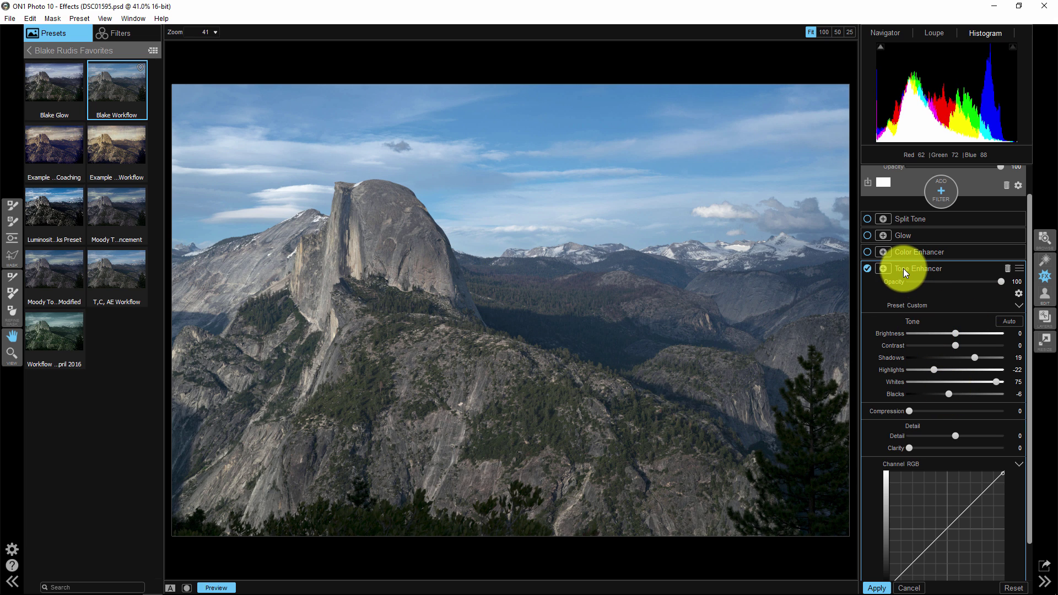
Step: Compare the photo with and without the Tone Enhancer, leaving it enabled, and collapse its settings
{"action": "left_click", "coordinate": [867, 269]}
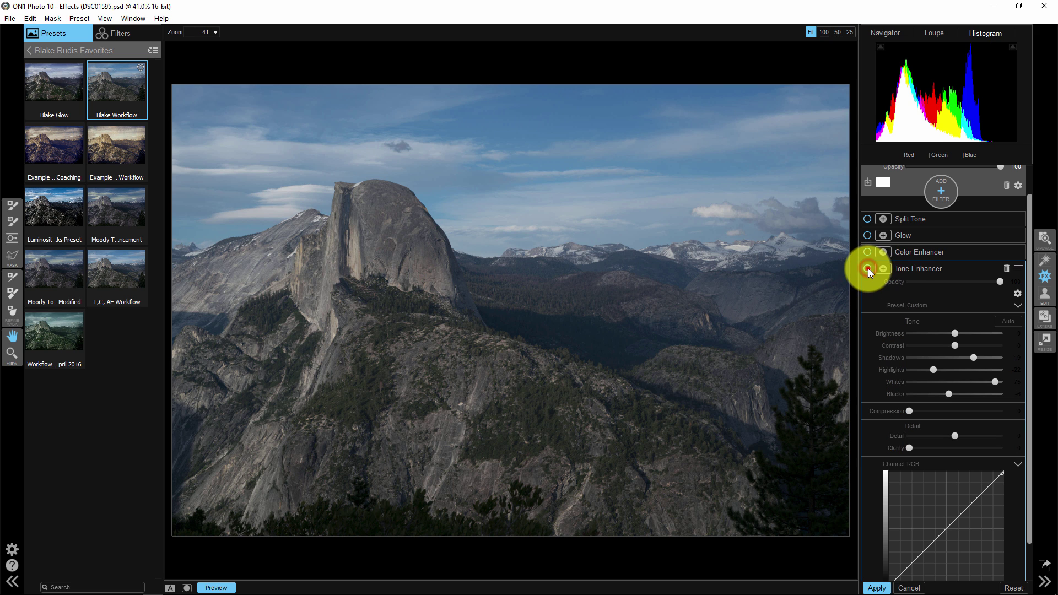
{"action": "left_click", "coordinate": [868, 269]}
{"action": "left_click", "coordinate": [907, 266]}
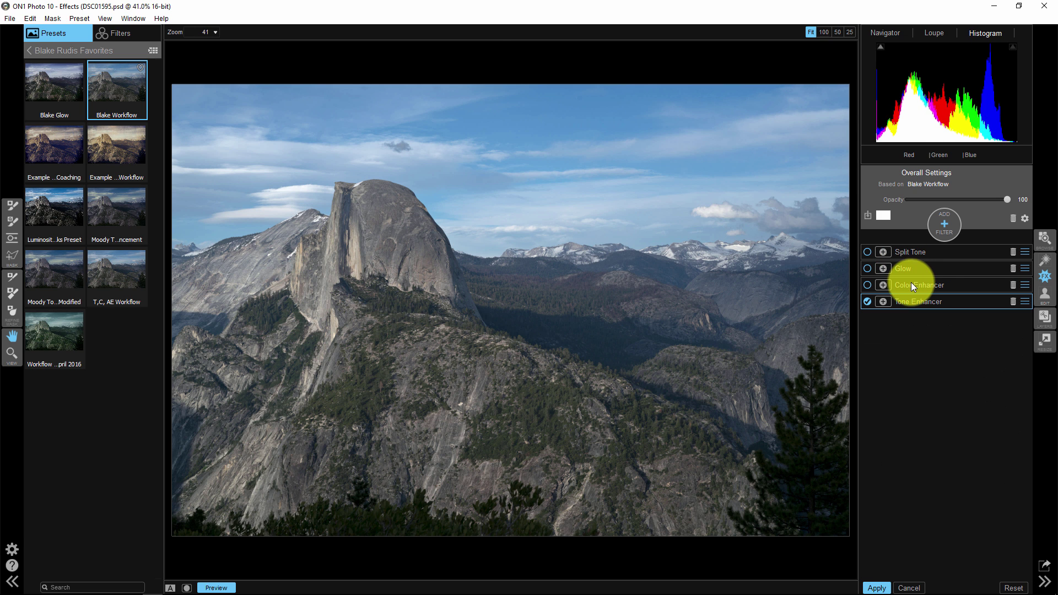
Step: Enable the Color Enhancer, set its temperature to 10, and adjust the yellow range's hue and saturation
{"action": "left_click", "coordinate": [911, 284]}
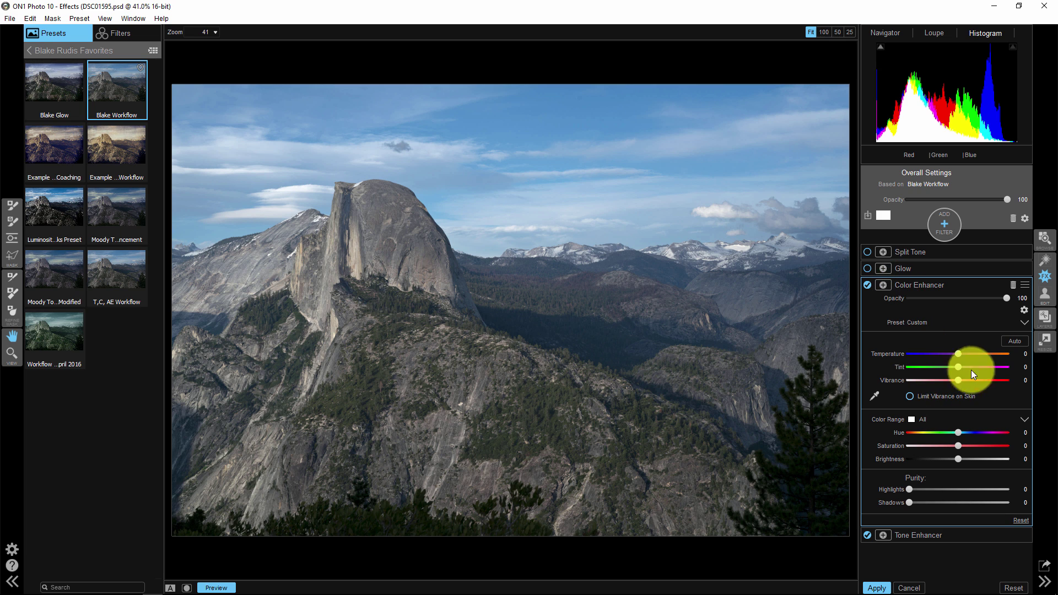
{"action": "left_click_drag", "start_coordinate": [960, 352], "coordinate": [967, 351]}
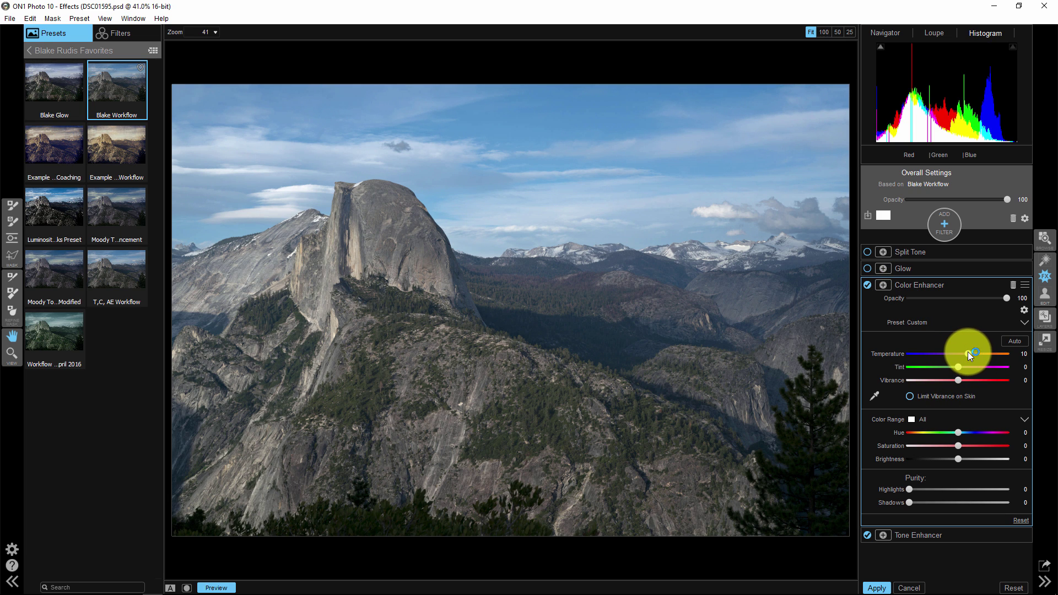
{"action": "left_click", "coordinate": [925, 419]}
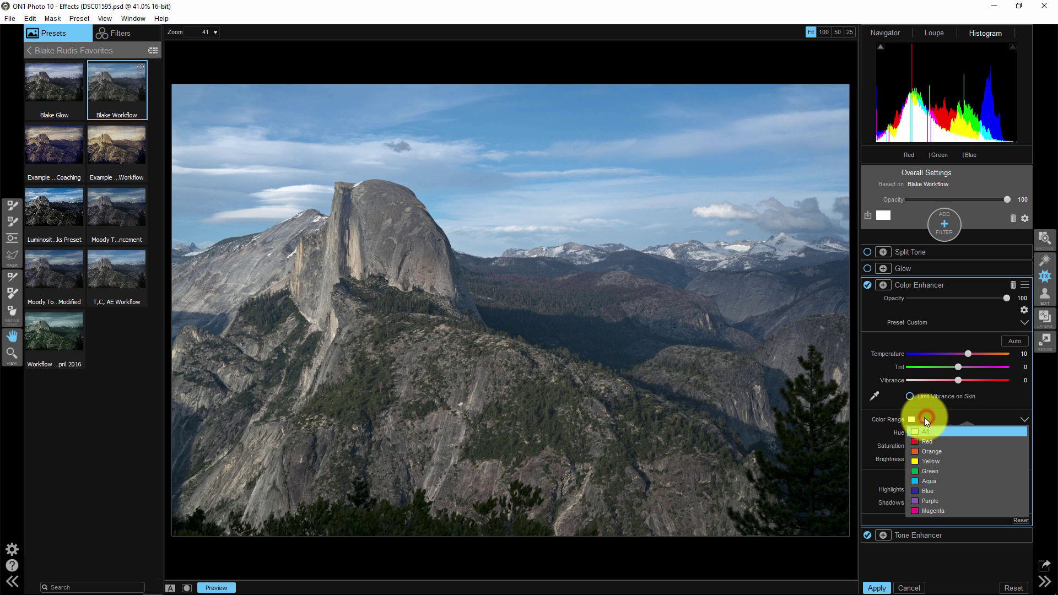
{"action": "left_click", "coordinate": [927, 464]}
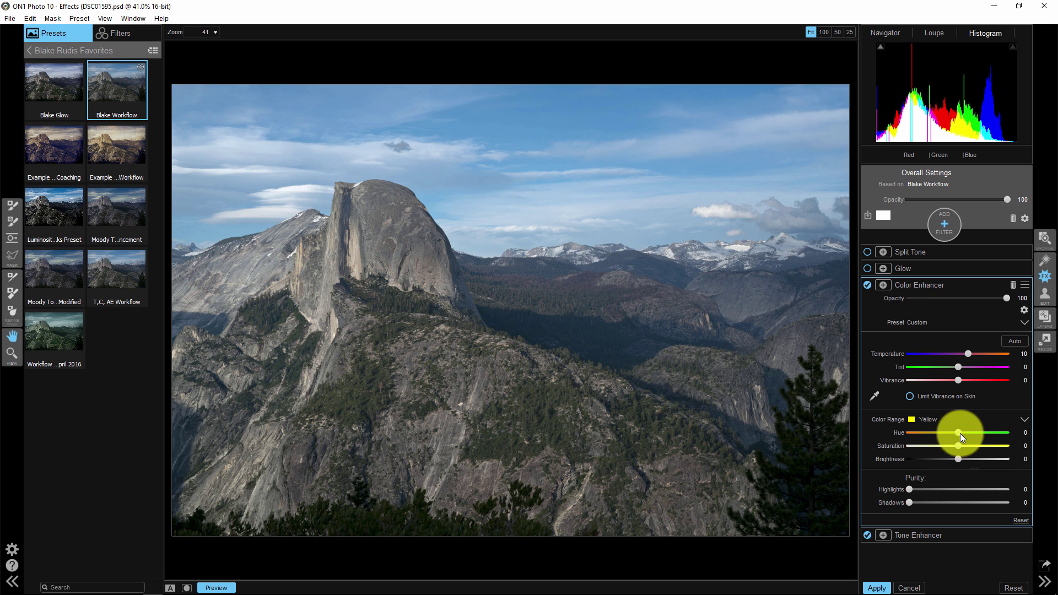
{"action": "mouse_move", "coordinate": [967, 431]}
{"action": "left_mouse_down"}
{"action": "mouse_move", "coordinate": [998, 428]}
{"action": "mouse_move", "coordinate": [981, 425]}
{"action": "mouse_move", "coordinate": [984, 439]}
{"action": "left_mouse_up"}
Step: Set the Color Enhancer's green range to hue 6 and saturation 26
{"action": "left_click", "coordinate": [933, 418]}
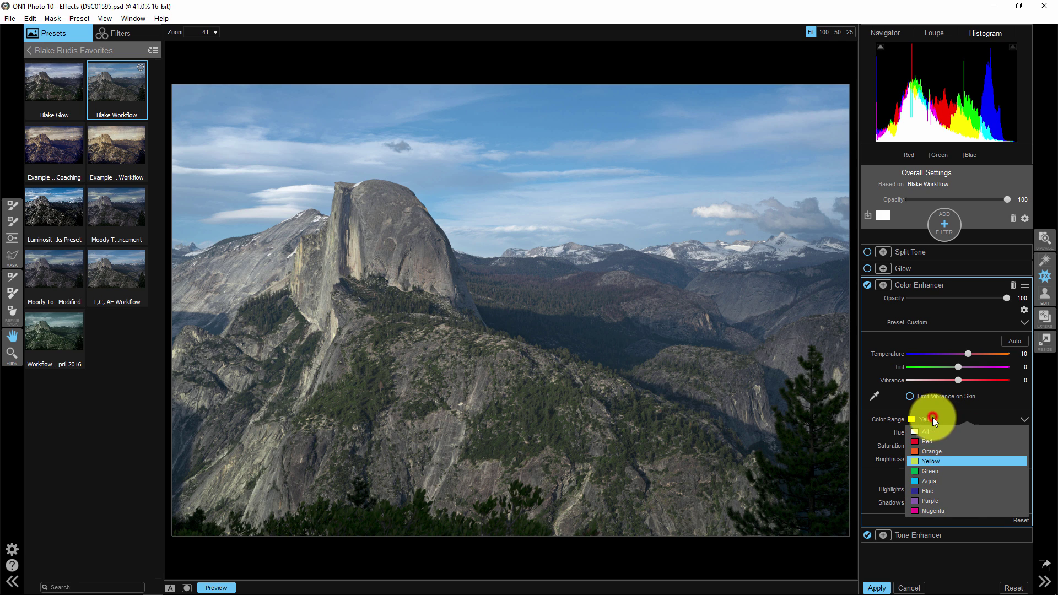
{"action": "left_click", "coordinate": [936, 468]}
{"action": "mouse_move", "coordinate": [957, 444]}
{"action": "left_mouse_down"}
{"action": "mouse_move", "coordinate": [981, 442]}
{"action": "mouse_move", "coordinate": [964, 432]}
{"action": "left_mouse_up"}
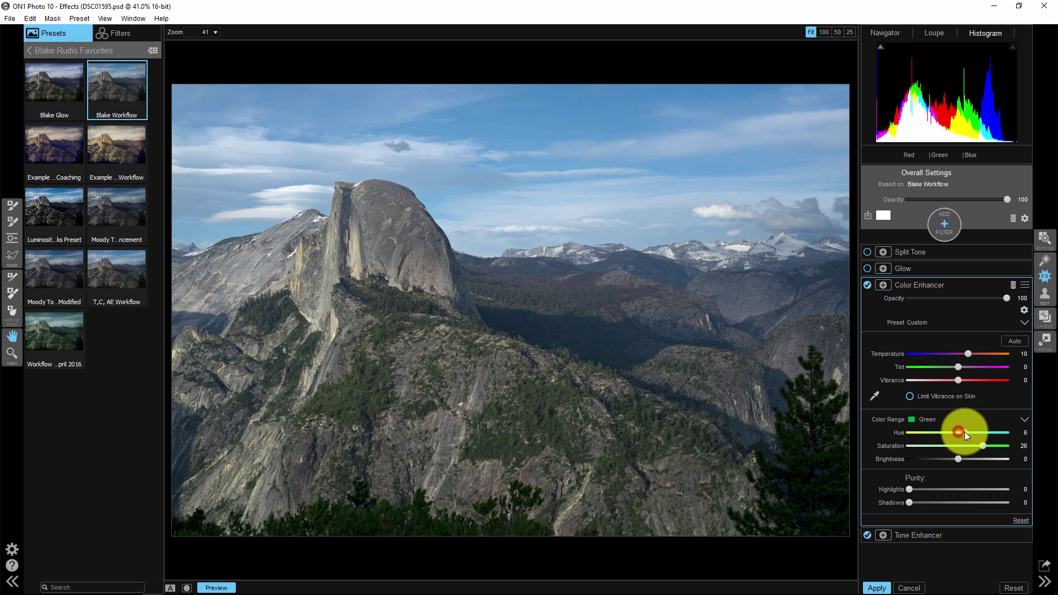
Step: Set the Color Enhancer's blue range to hue 7, saturation 38 and brightness -7, and collapse the filter
{"action": "left_click", "coordinate": [935, 417]}
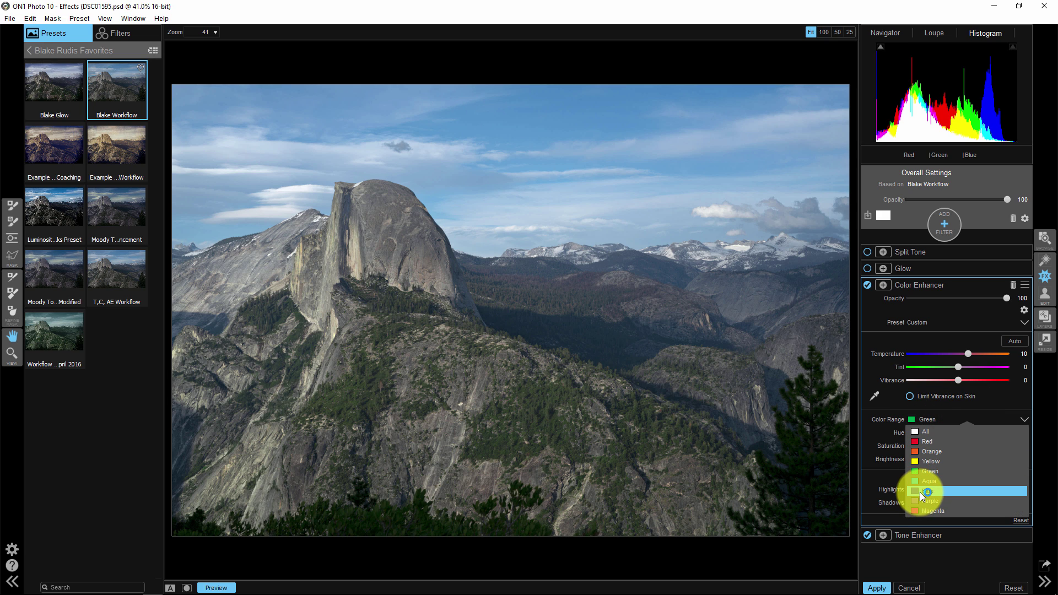
{"action": "left_click", "coordinate": [920, 491]}
{"action": "mouse_move", "coordinate": [958, 446]}
{"action": "left_mouse_down"}
{"action": "mouse_move", "coordinate": [992, 445]}
{"action": "mouse_move", "coordinate": [966, 431]}
{"action": "mouse_move", "coordinate": [990, 446]}
{"action": "mouse_move", "coordinate": [940, 458]}
{"action": "mouse_move", "coordinate": [950, 456]}
{"action": "left_mouse_up"}
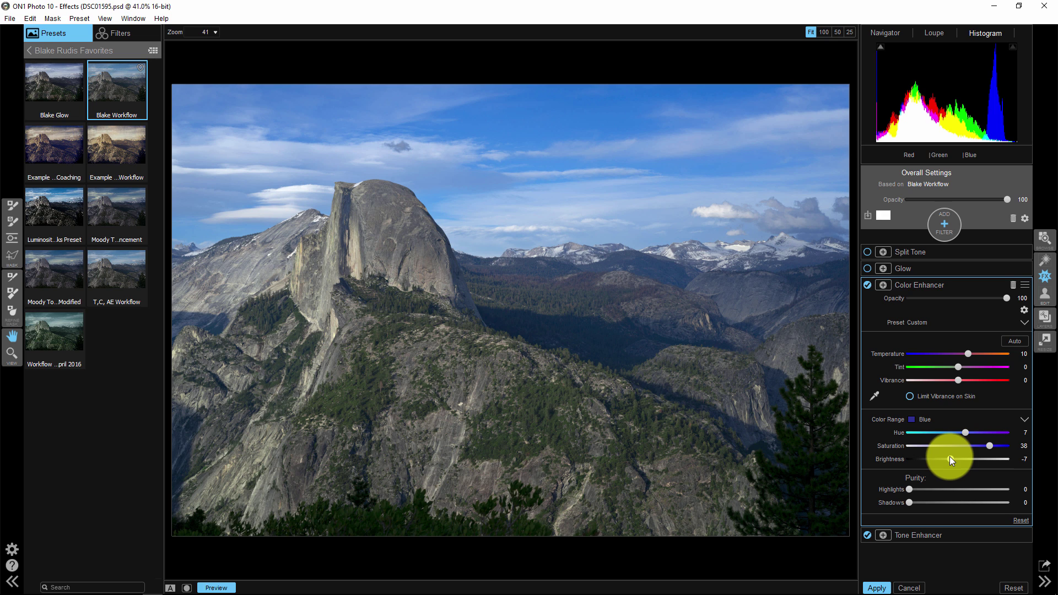
{"action": "left_click", "coordinate": [940, 283]}
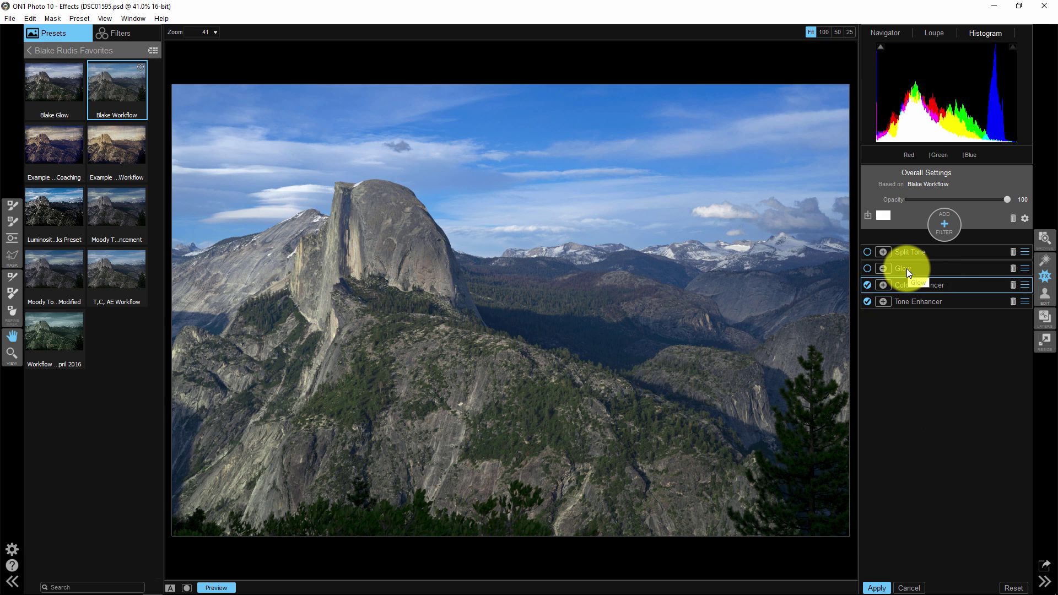
Step: Enable the Glow filter, set its protection to highlights 14, shadows 64 and skin 40, and collapse it
{"action": "left_click", "coordinate": [906, 269]}
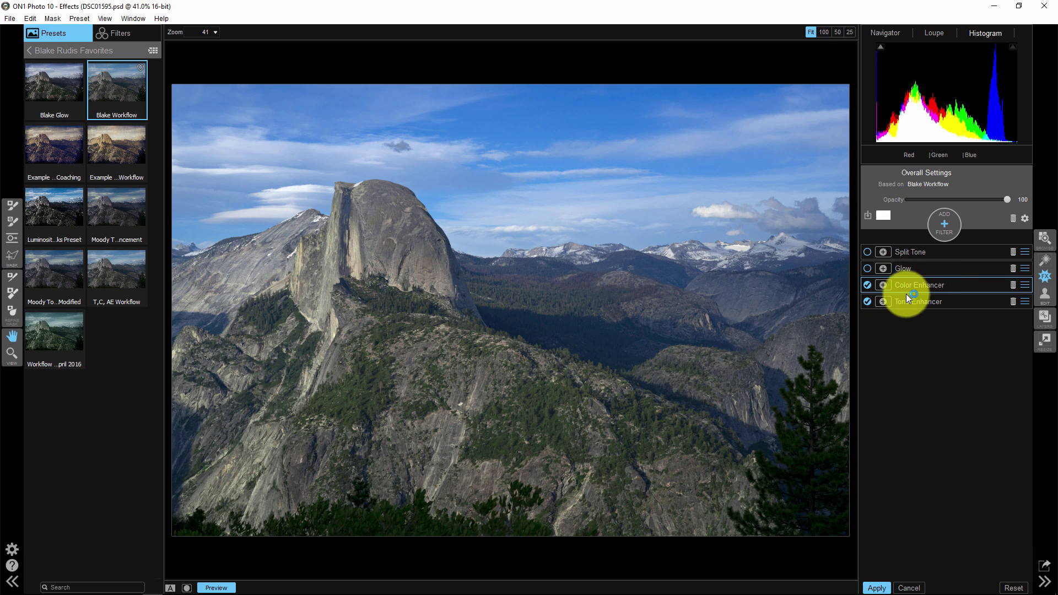
{"action": "left_click", "coordinate": [868, 269]}
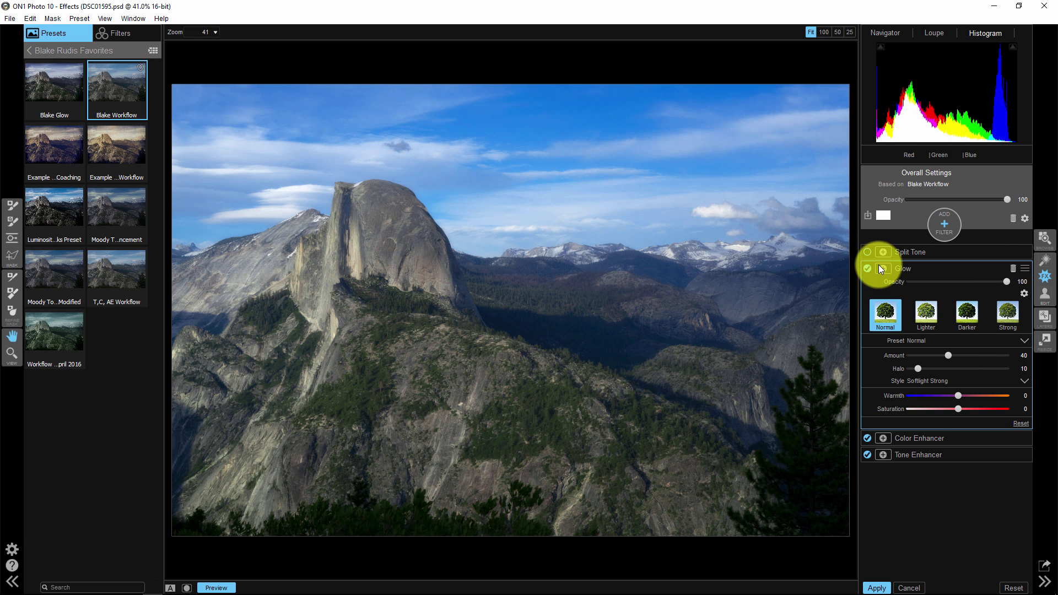
{"action": "left_click", "coordinate": [908, 268]}
{"action": "left_click", "coordinate": [909, 268]}
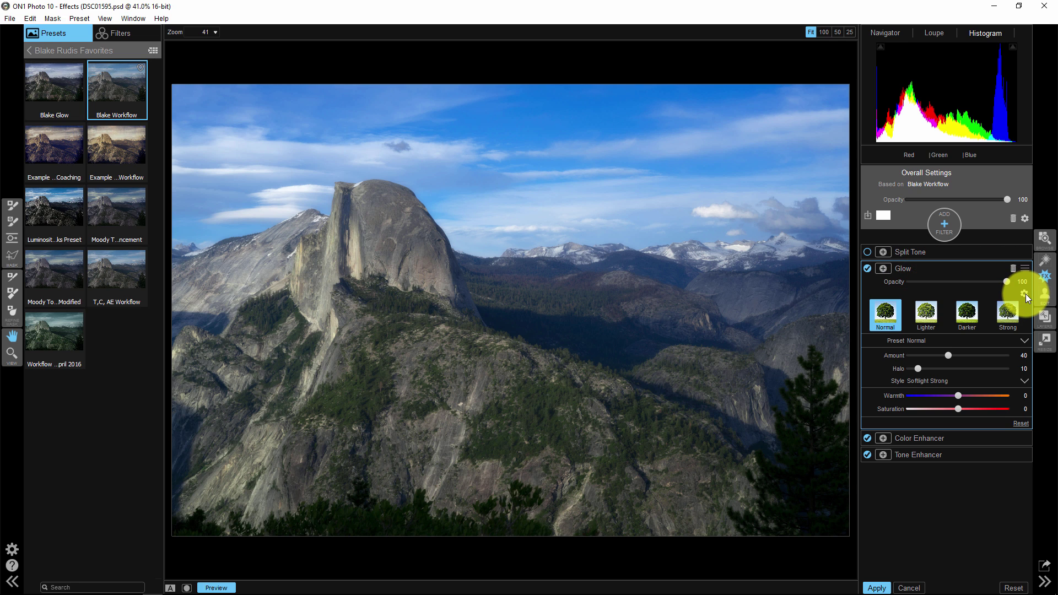
{"action": "left_click", "coordinate": [1025, 293]}
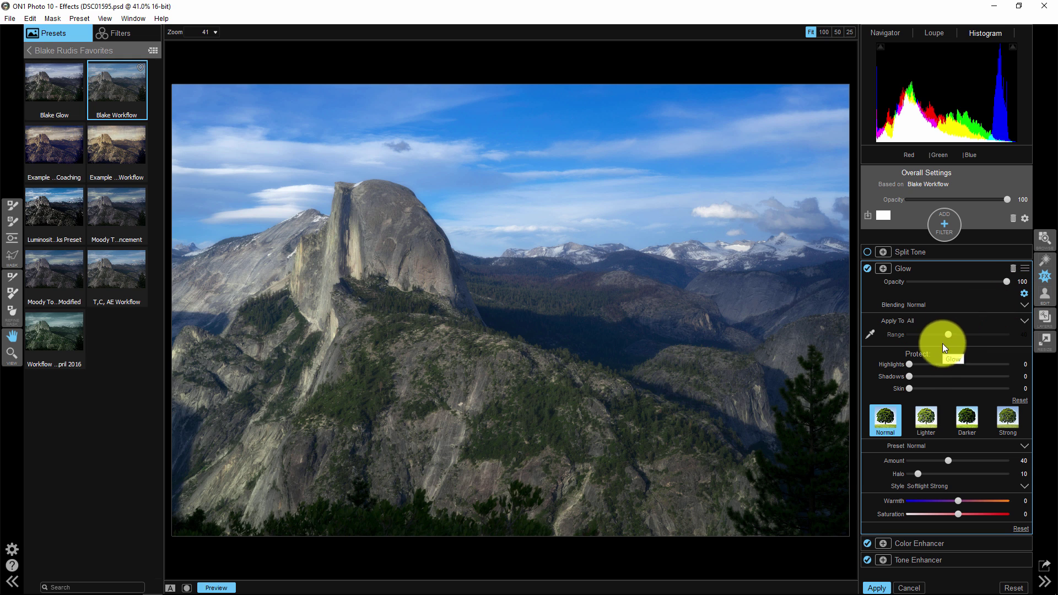
{"action": "left_click_drag", "start_coordinate": [908, 377], "coordinate": [1007, 376]}
{"action": "left_click_drag", "start_coordinate": [910, 389], "coordinate": [947, 388]}
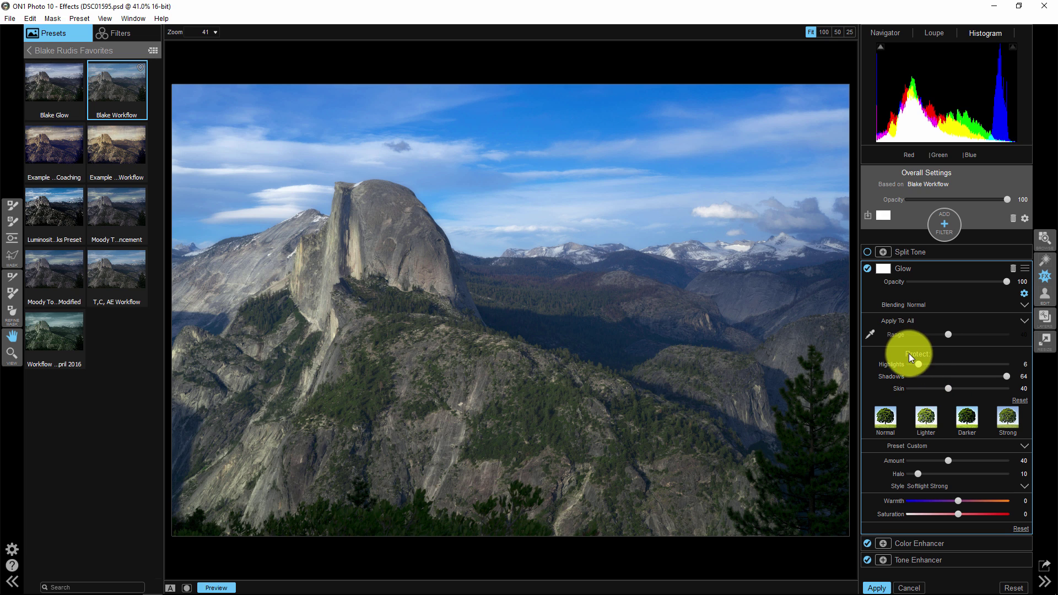
{"action": "left_click_drag", "start_coordinate": [919, 364], "coordinate": [930, 364]}
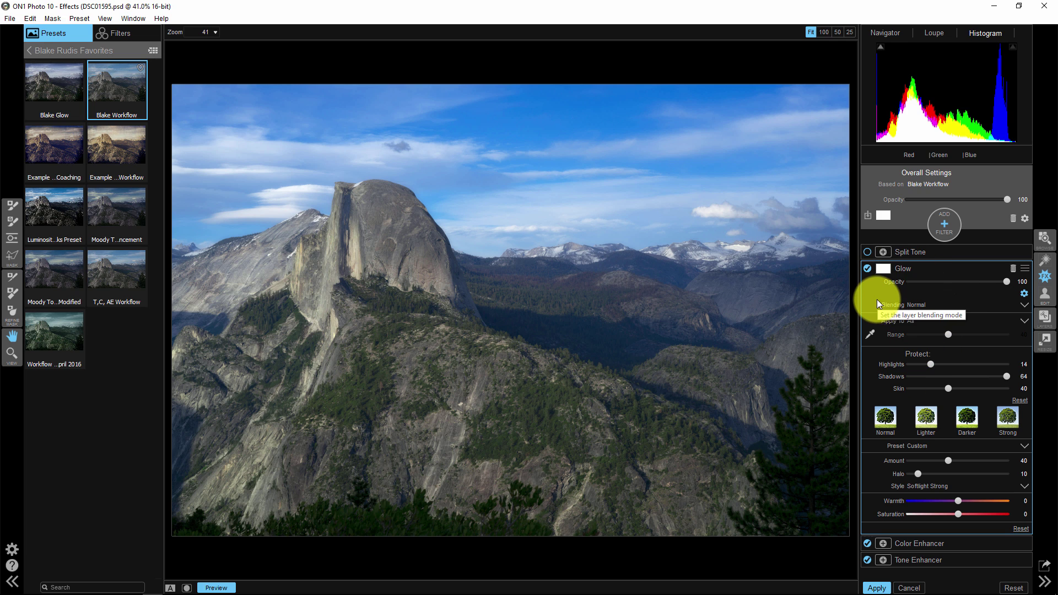
{"action": "left_click", "coordinate": [906, 268]}
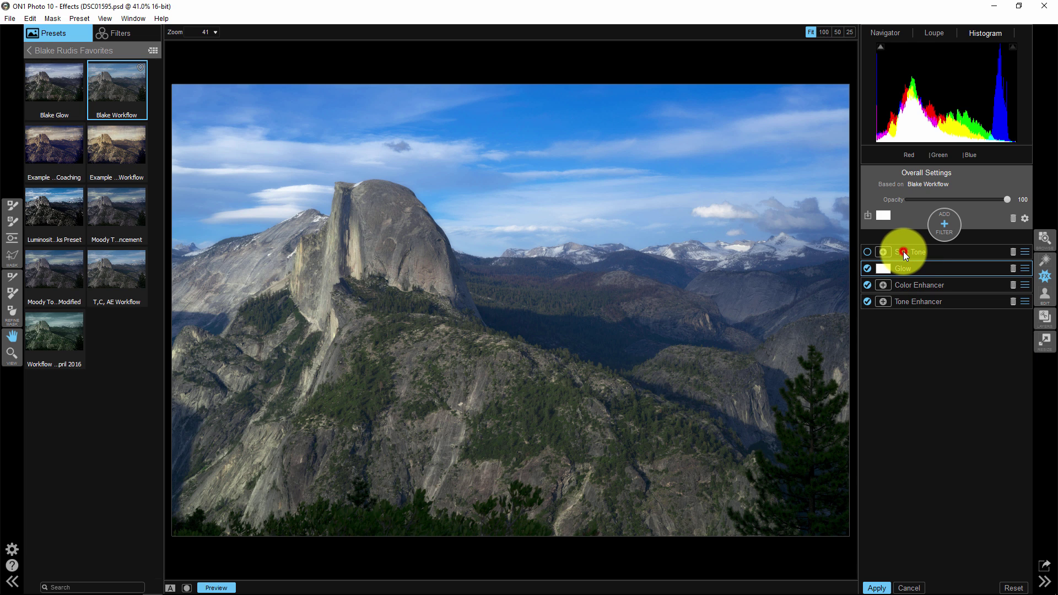
Step: Enable the Split Tone filter, set its protection to highlights 37 and shadows 50, and collapse it
{"action": "left_click", "coordinate": [866, 257]}
{"action": "left_click", "coordinate": [867, 253]}
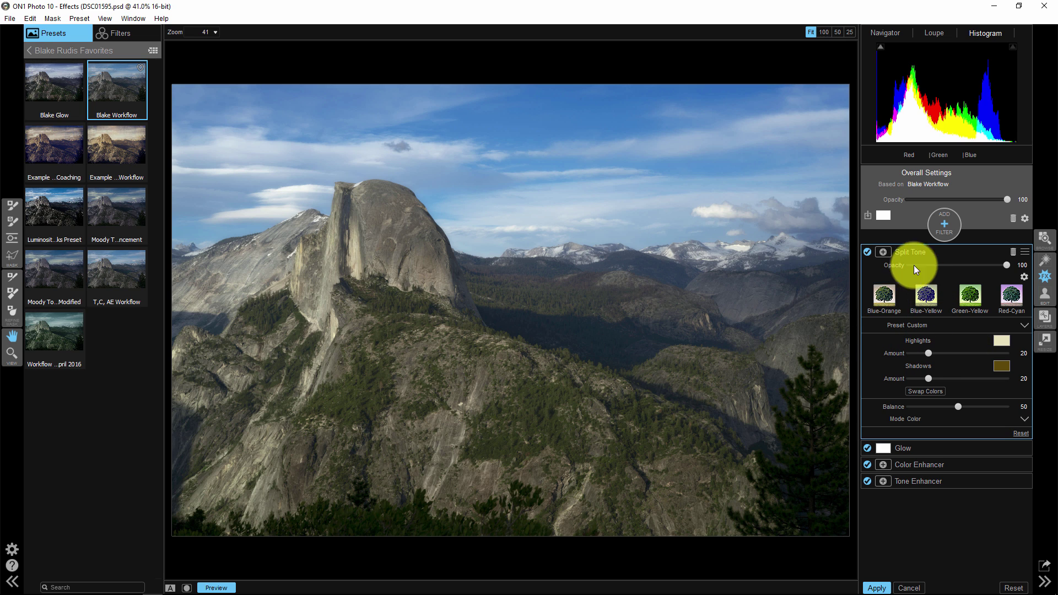
{"action": "left_click", "coordinate": [1024, 275]}
{"action": "left_click_drag", "start_coordinate": [911, 348], "coordinate": [967, 347]}
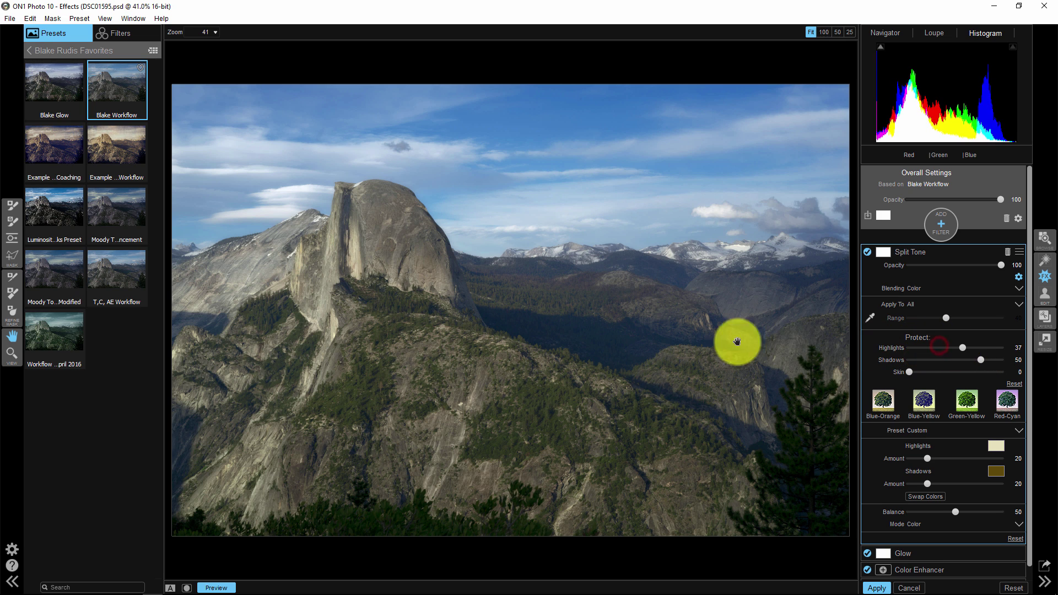
{"action": "left_click", "coordinate": [920, 251]}
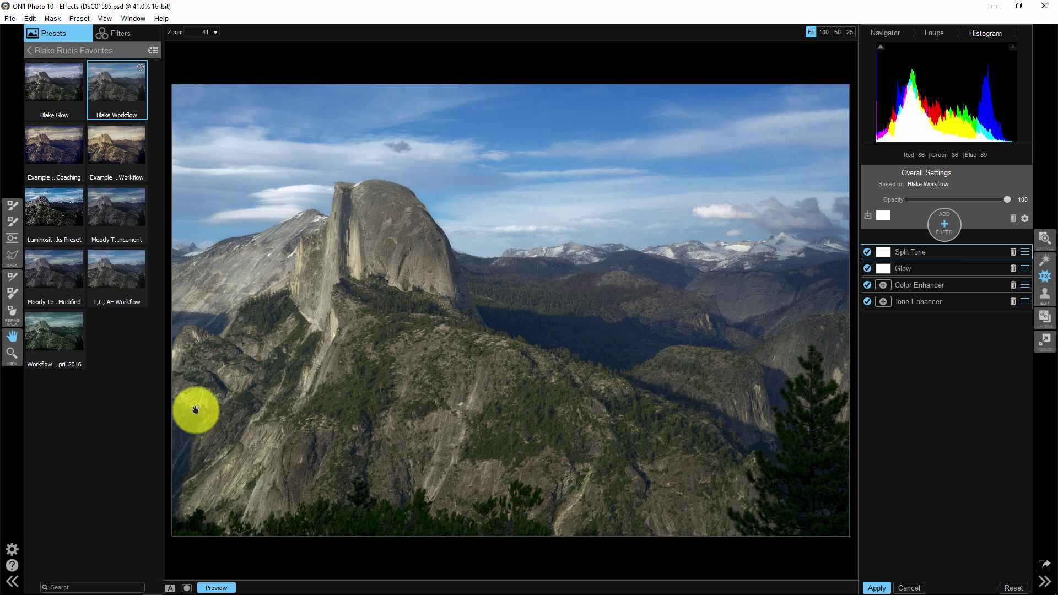
Step: Compare the original photo with the filtered version, leaving the preview on
{"action": "left_click", "coordinate": [214, 588]}
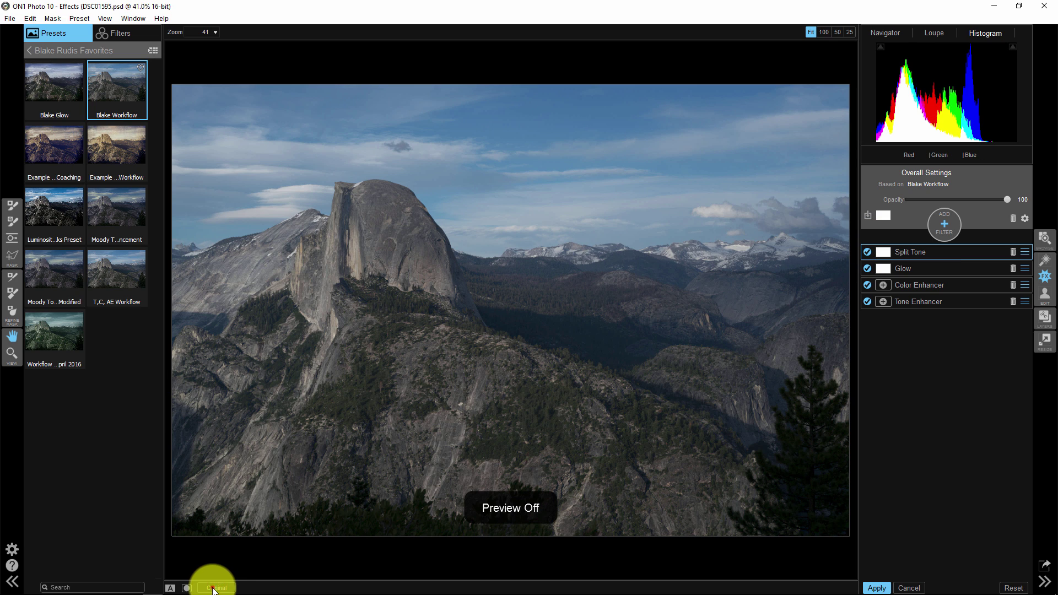
{"action": "left_click", "coordinate": [213, 588]}
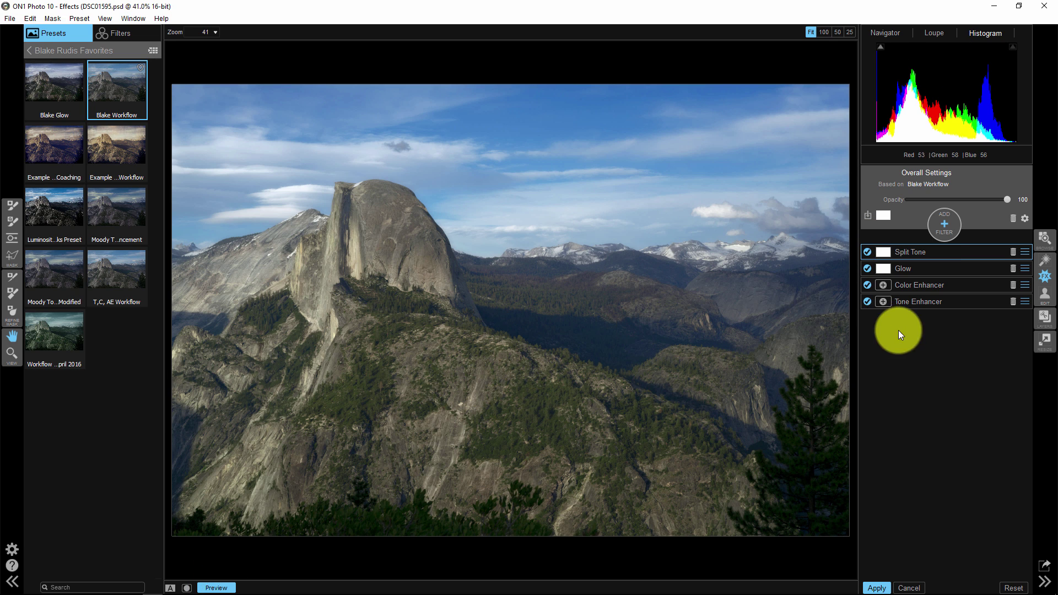